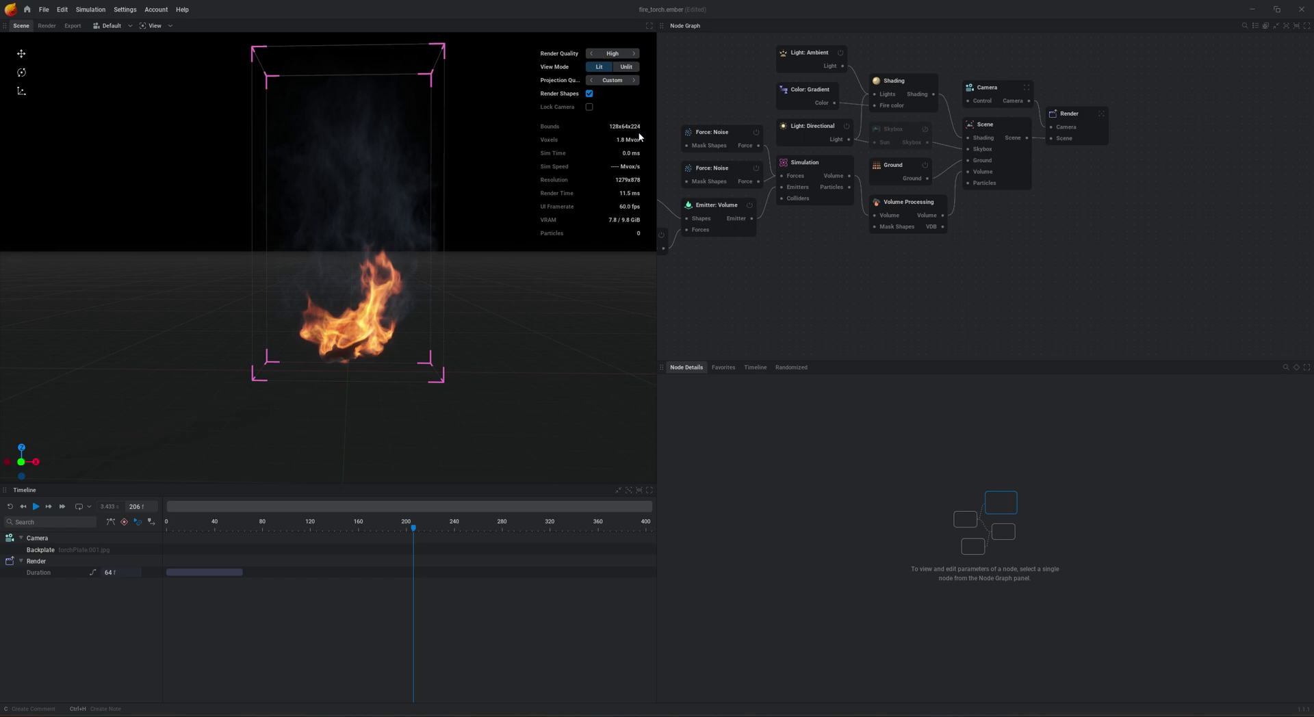
# Step: Select the Volume Processing node and pull a new wire from its VDB output into the graph
pyautogui.scroll(-4, 905, 272)
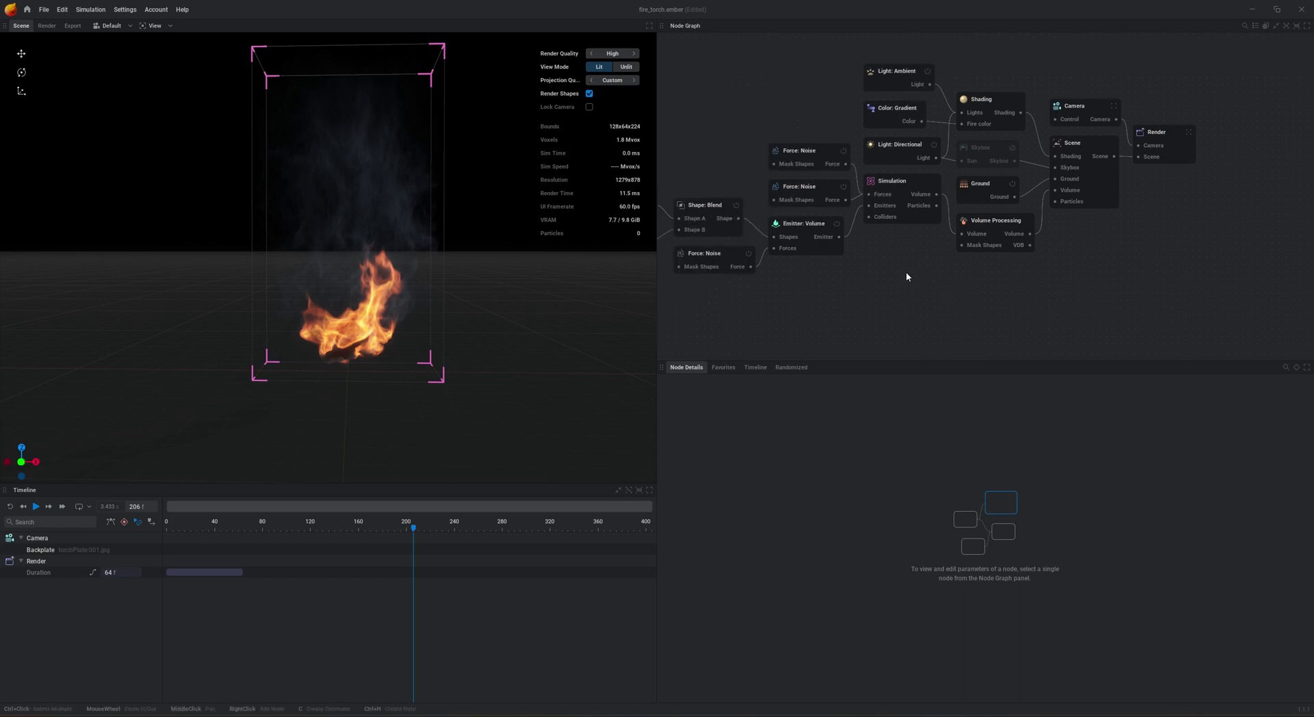
pyautogui.scroll(3, 973, 260)
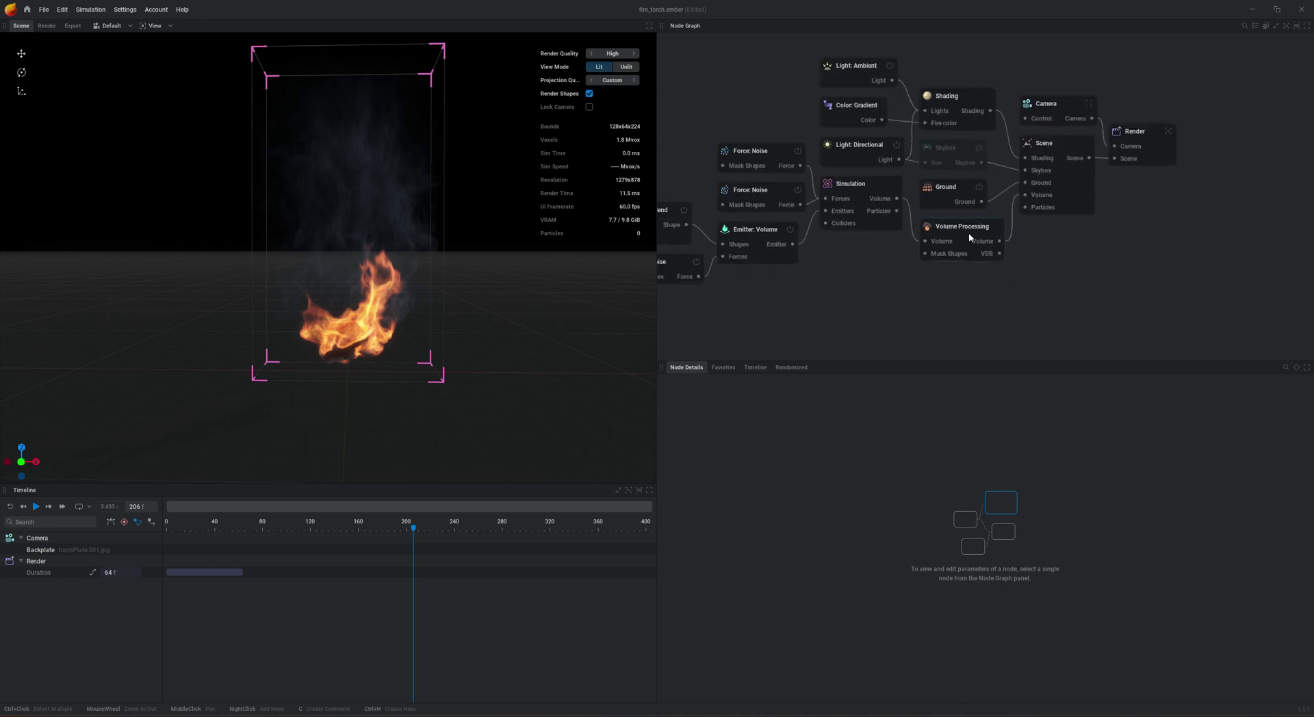
pyautogui.click(970, 236)
pyautogui.moveTo(971, 278); pyautogui.dragTo(875, 238, button='middle')
pyautogui.moveTo(876, 235); pyautogui.dragTo(993, 289)
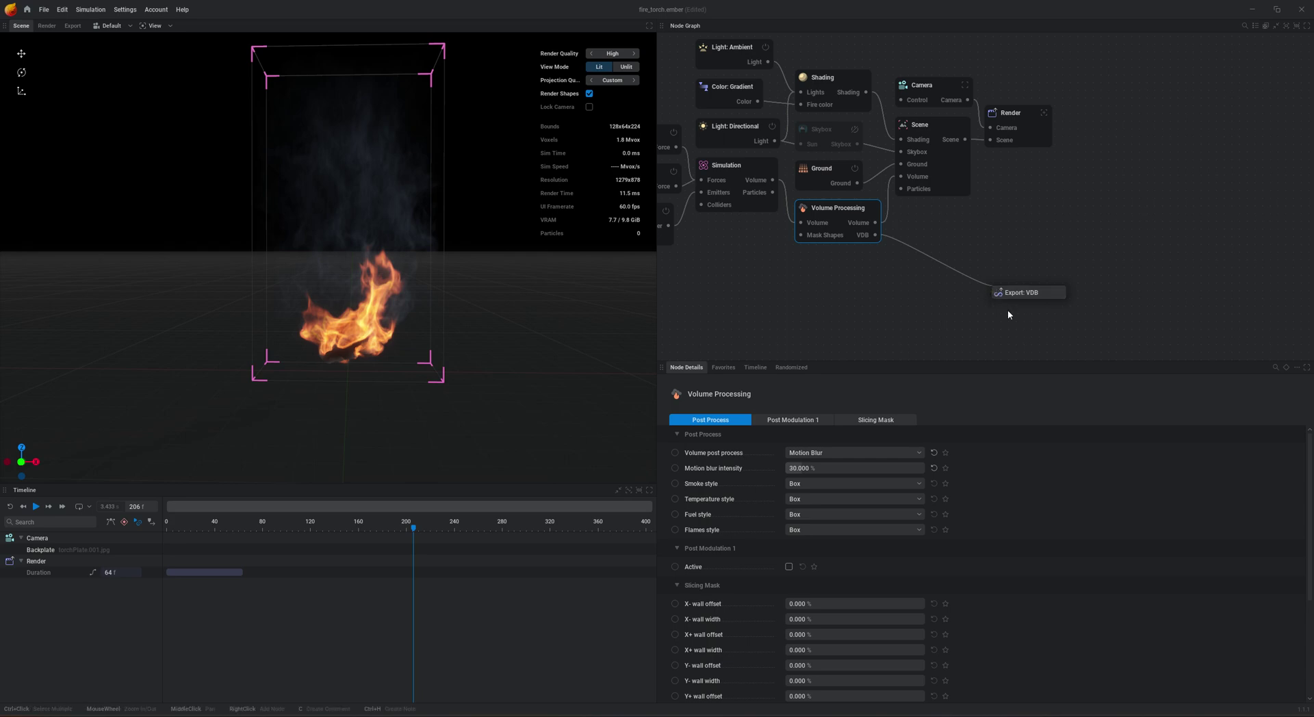
# Step: Add an Export: VDB node on the VDB output, exporting 64 frames to fire_torch_1.vdb
pyautogui.click(1048, 295)
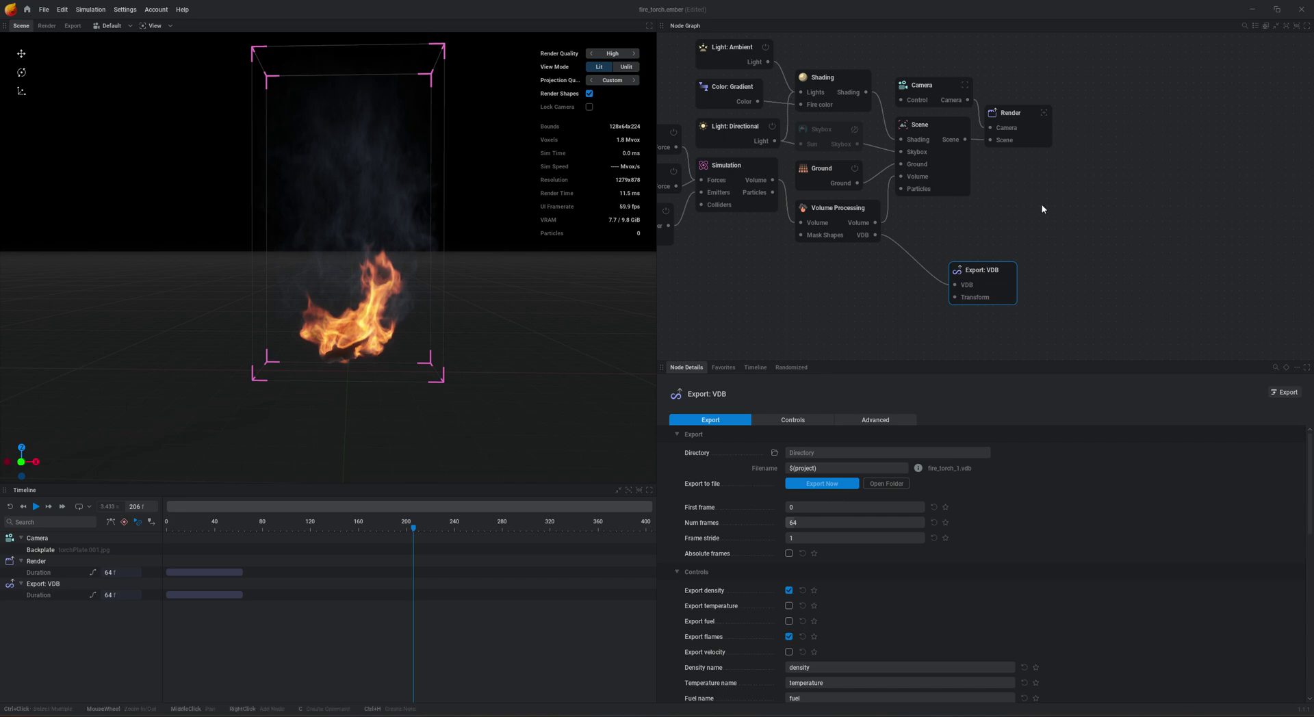
pyautogui.click(1055, 221)
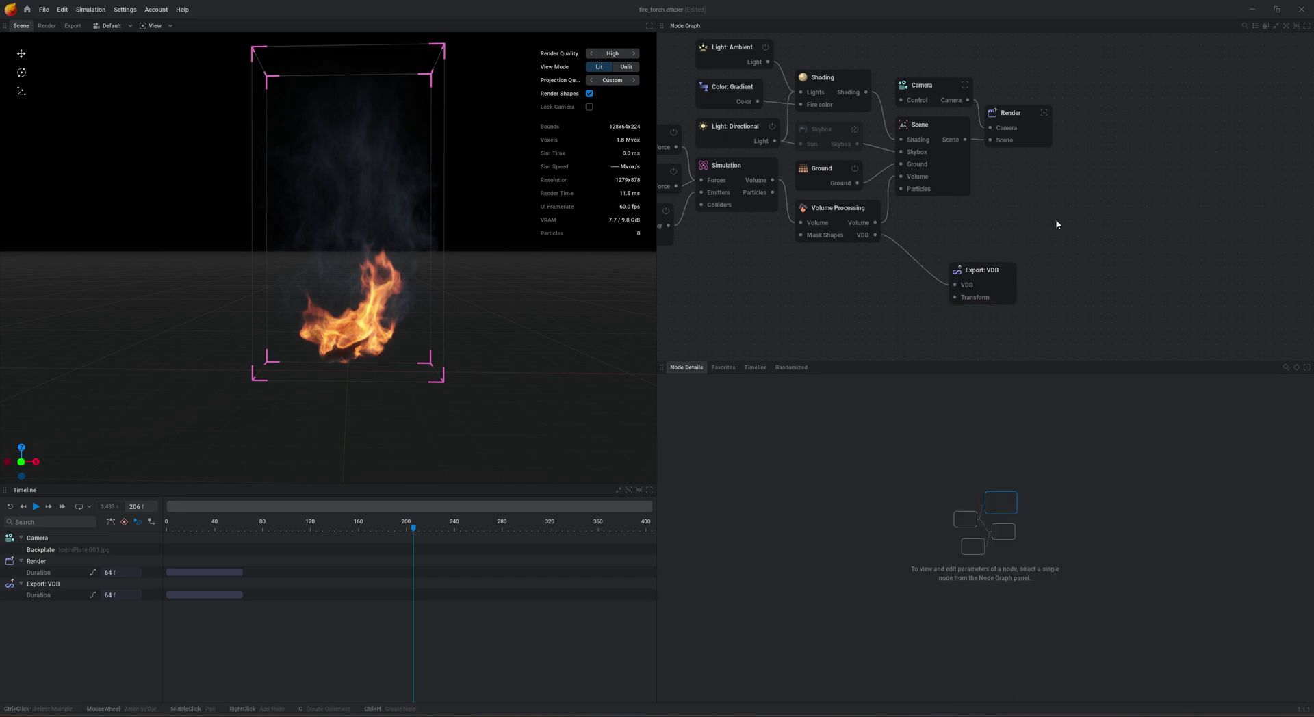
# Step: Bring the 120 fire_torch VDB files from the VDBs folder into Unreal's Content Browser
pyautogui.click(1250, 8)
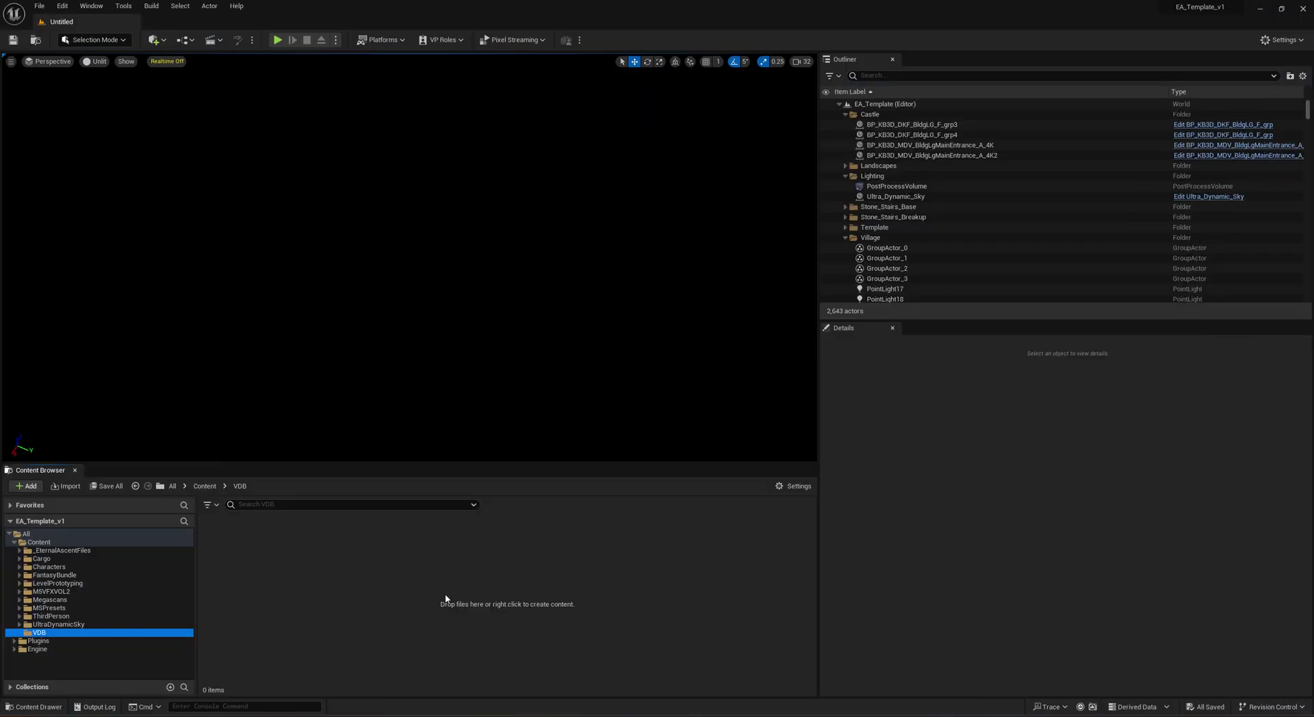
pyautogui.click(715, 716)
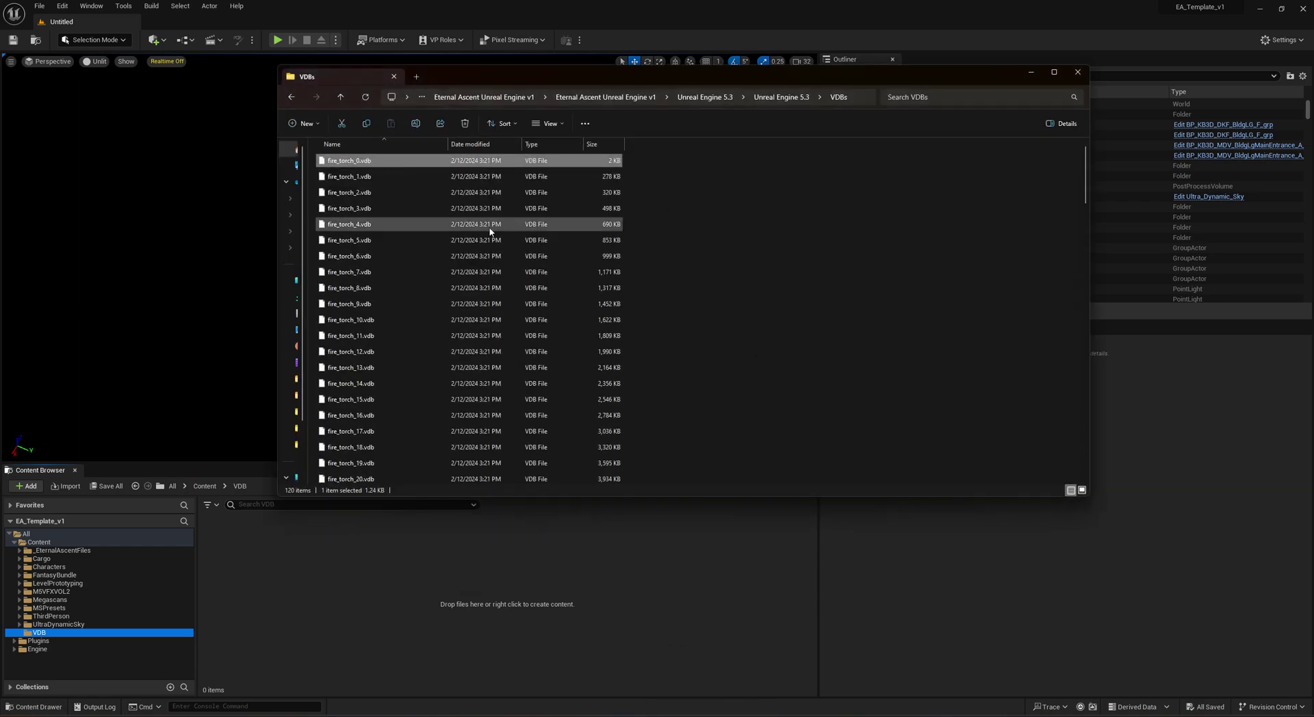
pyautogui.click(1032, 73)
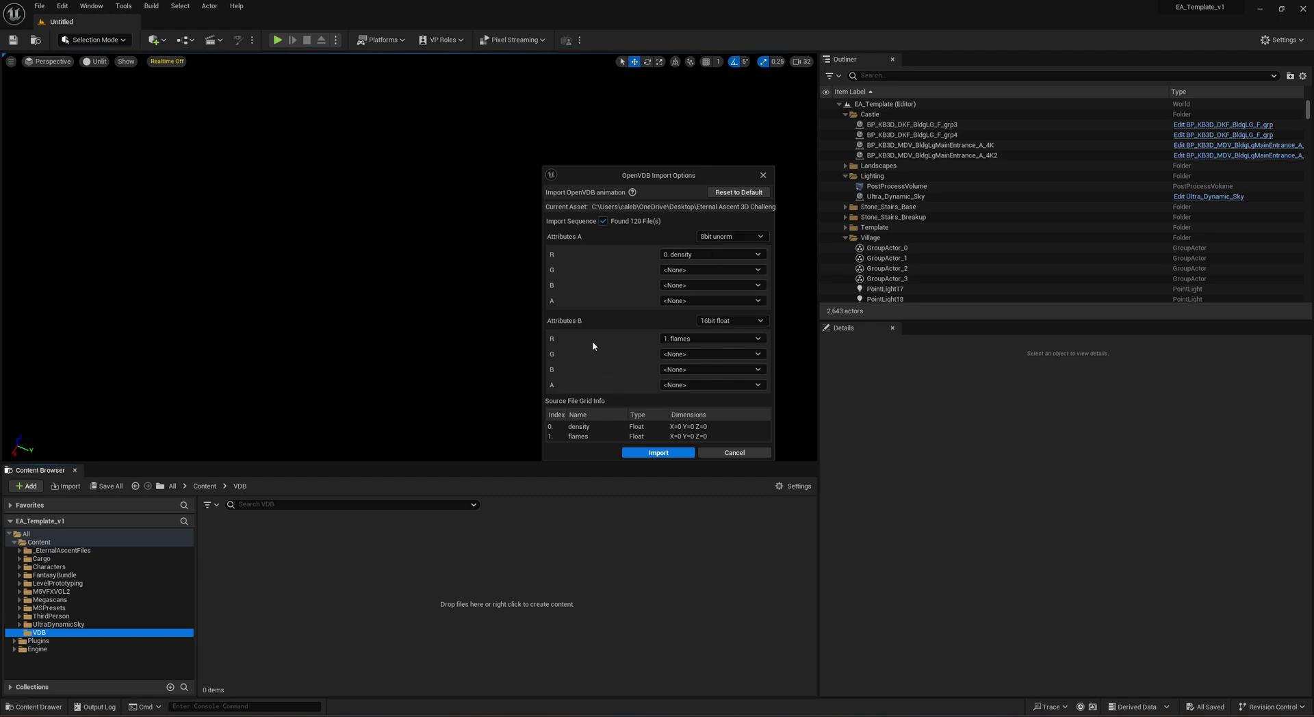
# Step: Import the fire_torch VDB sequence as a sparse volume texture into the VDB folder
pyautogui.click(649, 452)
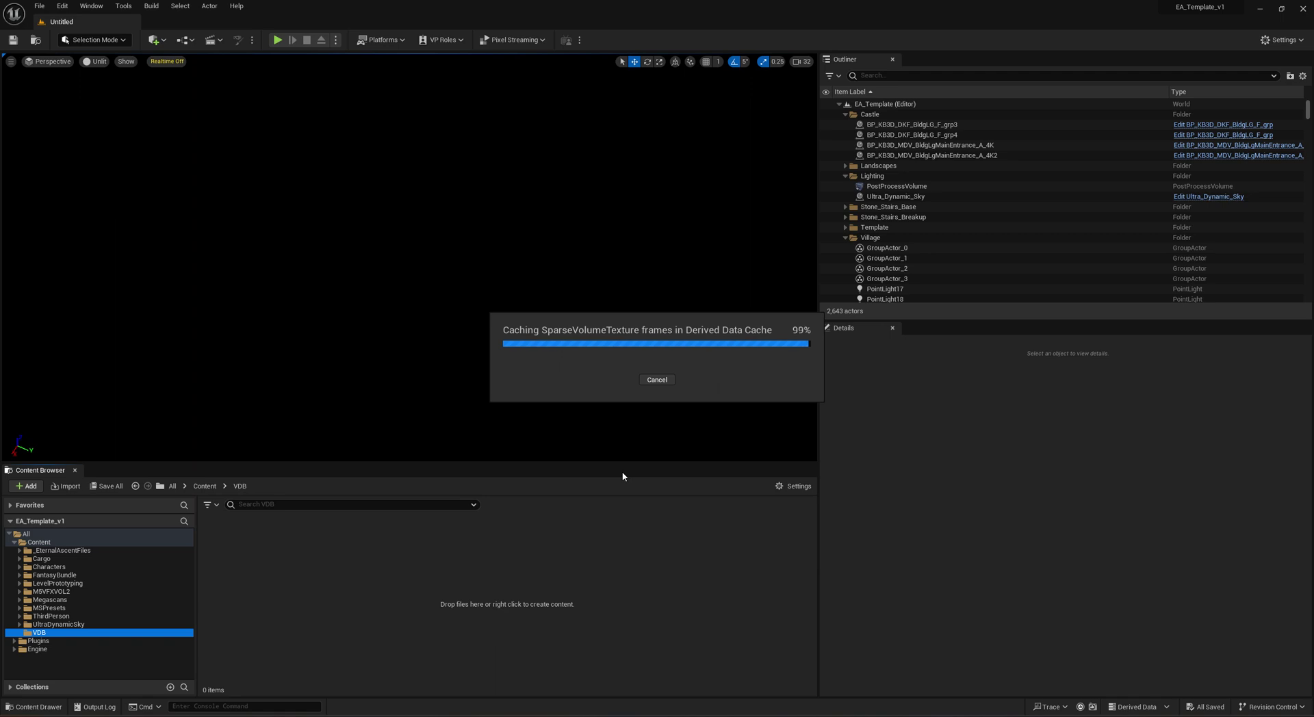
pyautogui.click(59, 648)
# Step: Find the engine's SparseVolumeMaterial and copy it into the VDB folder
pyautogui.click(306, 504)
pyautogui.write('Sparse')
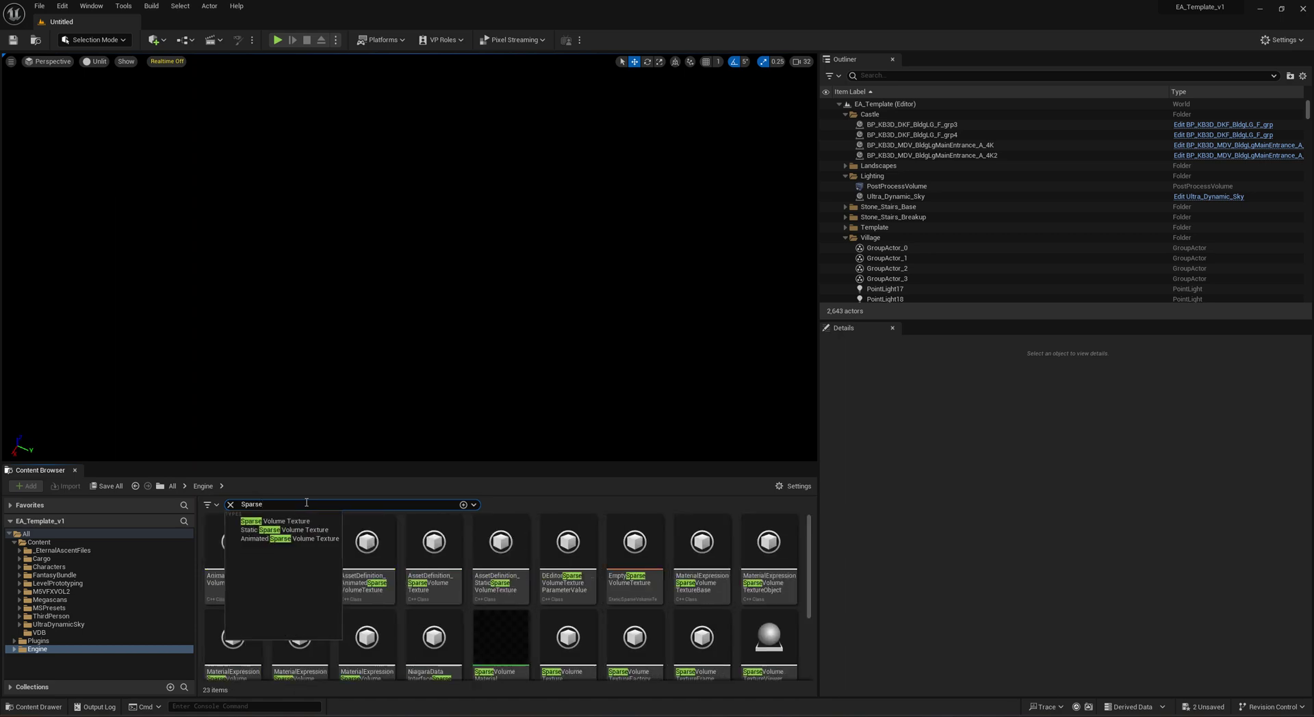
pyautogui.write('VolumeMaterial')
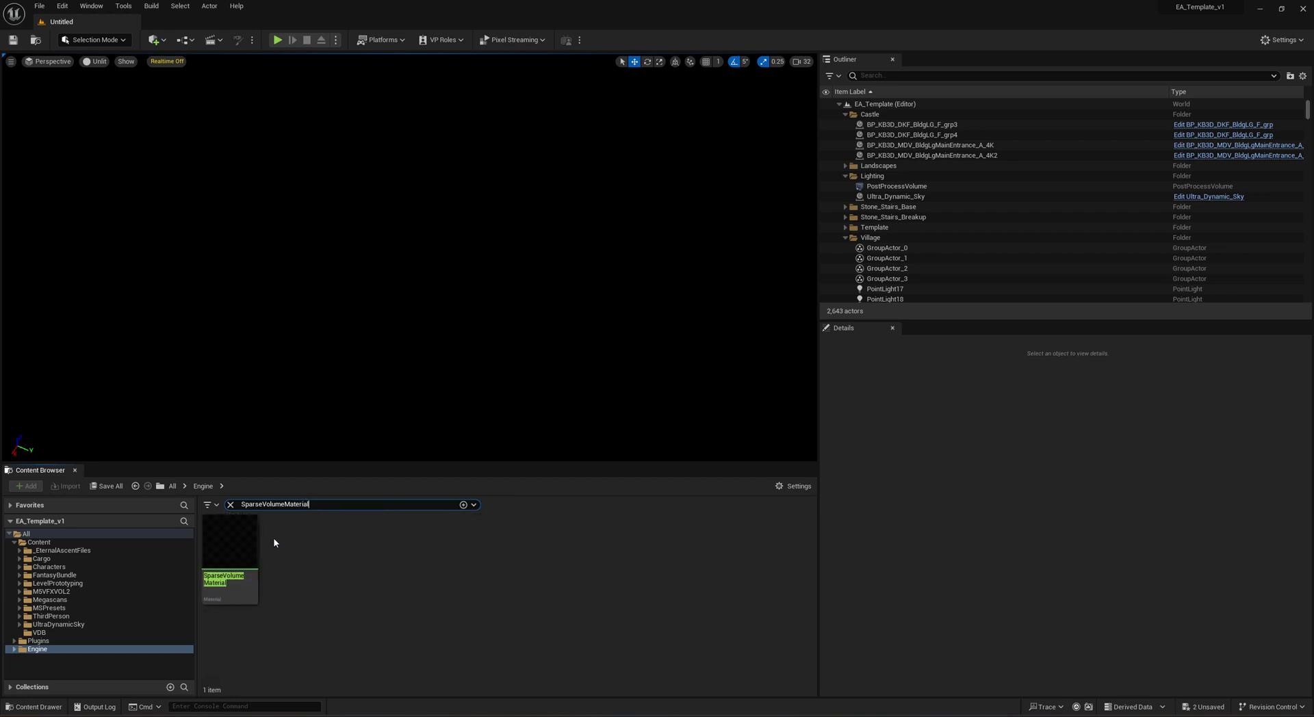
pyautogui.moveTo(230, 551); pyautogui.dragTo(58, 637)
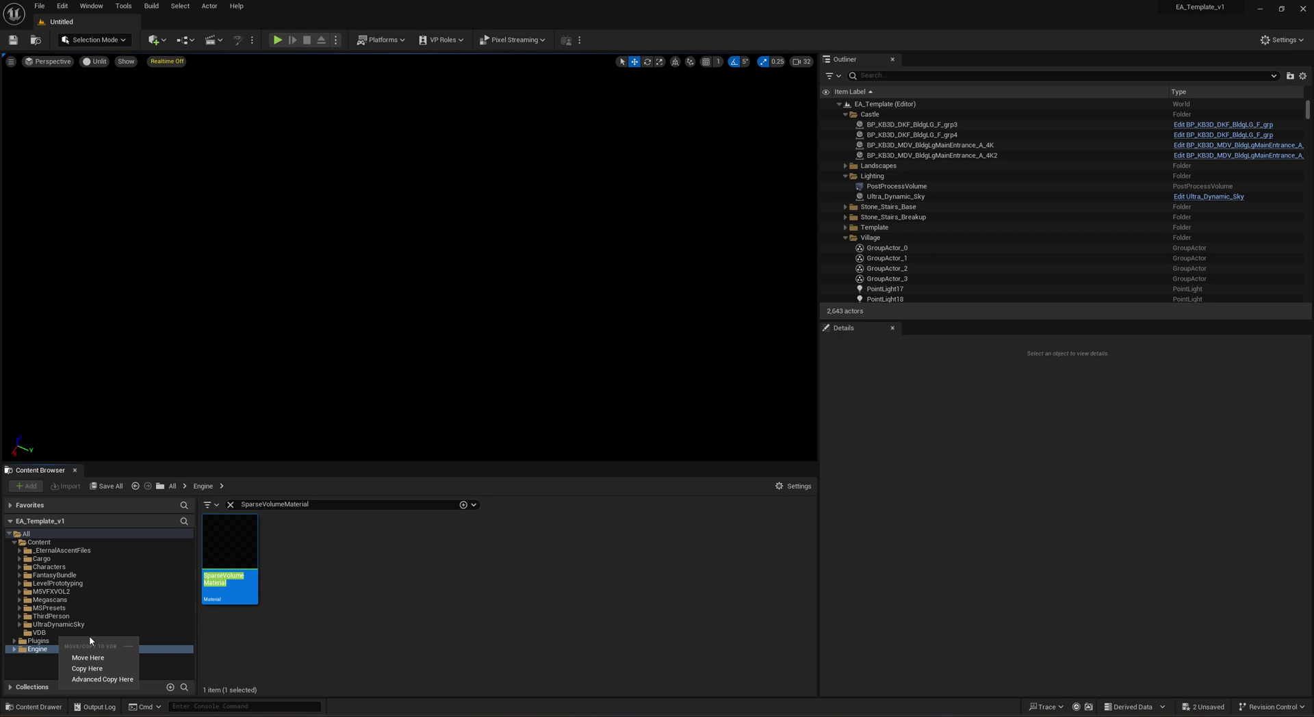
pyautogui.click(87, 669)
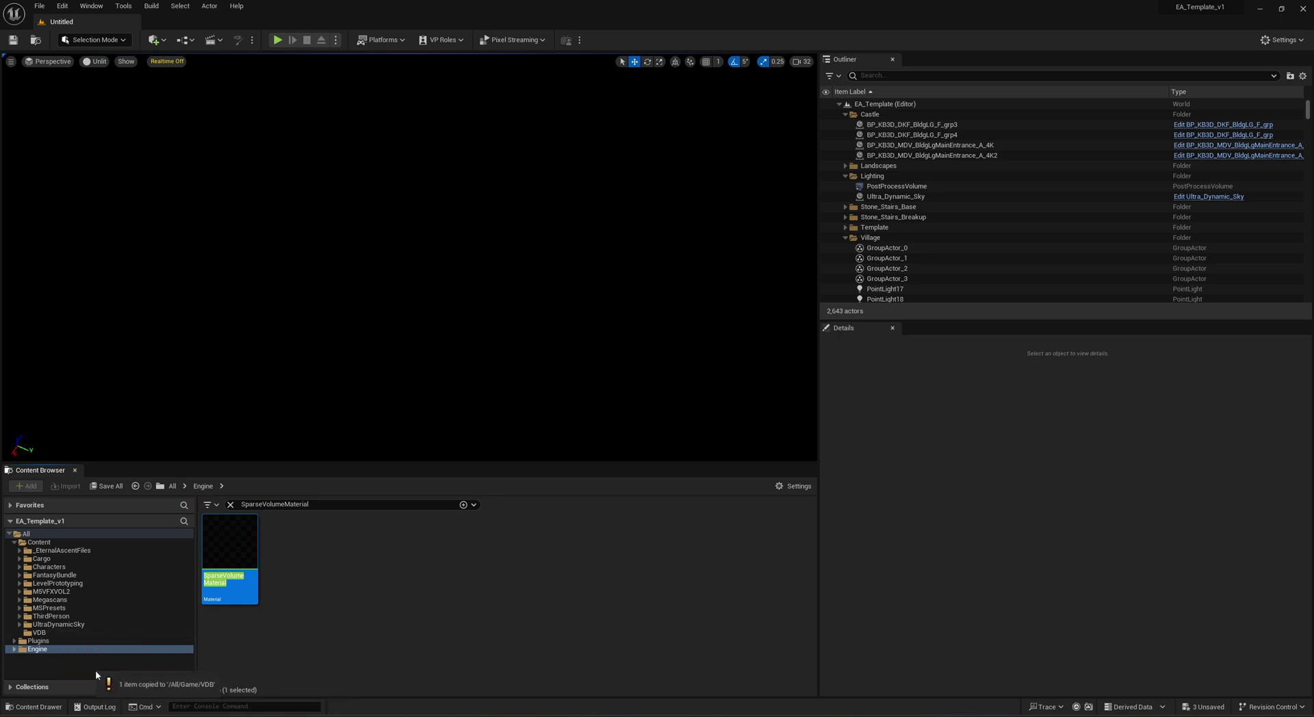
# Step: Create the SparseVolumeMaterial_Inst material instance from the copy and open it for editing
pyautogui.click(65, 635)
pyautogui.click(232, 505)
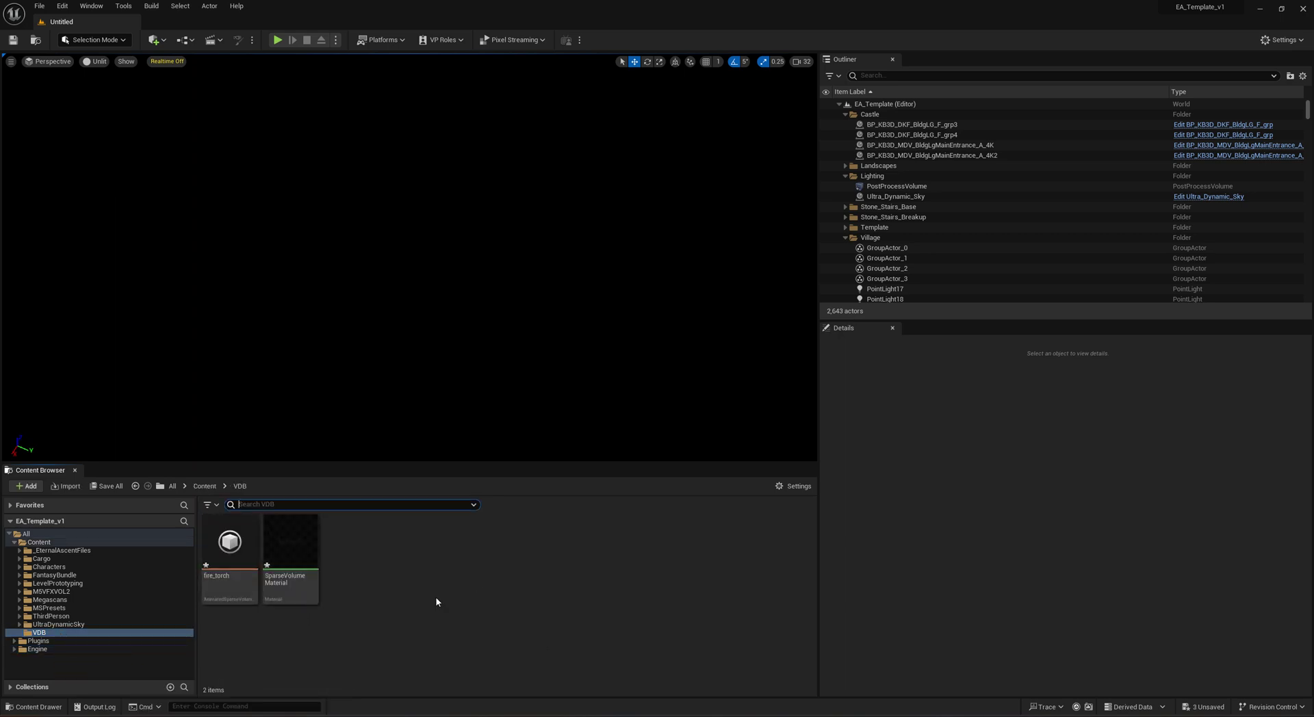
pyautogui.rightClick(301, 571)
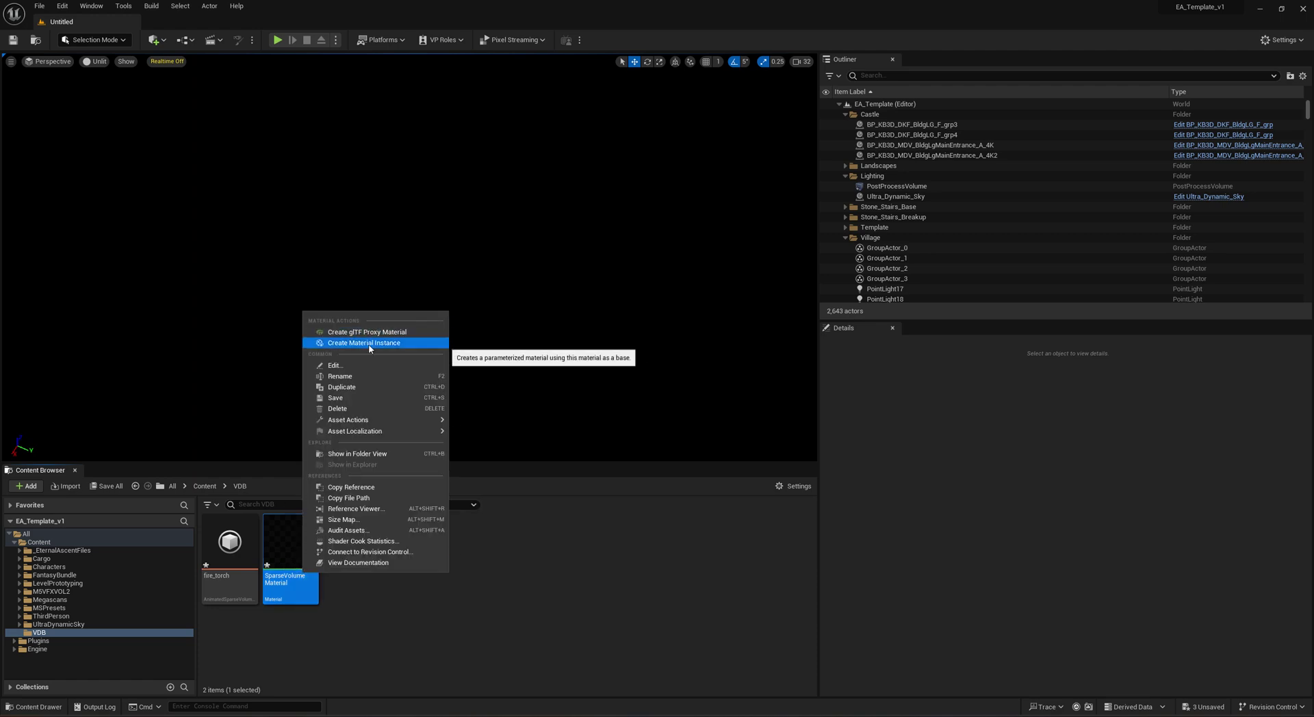
pyautogui.click(370, 343)
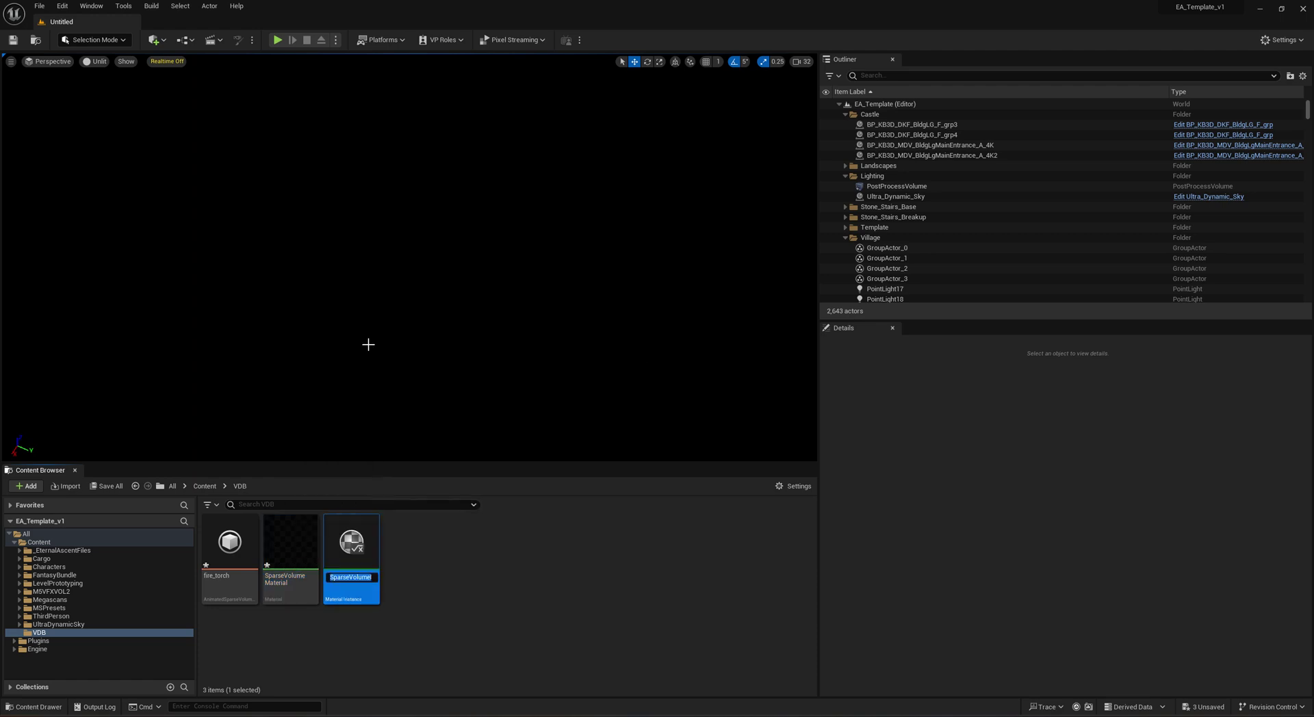
pyautogui.click(421, 580)
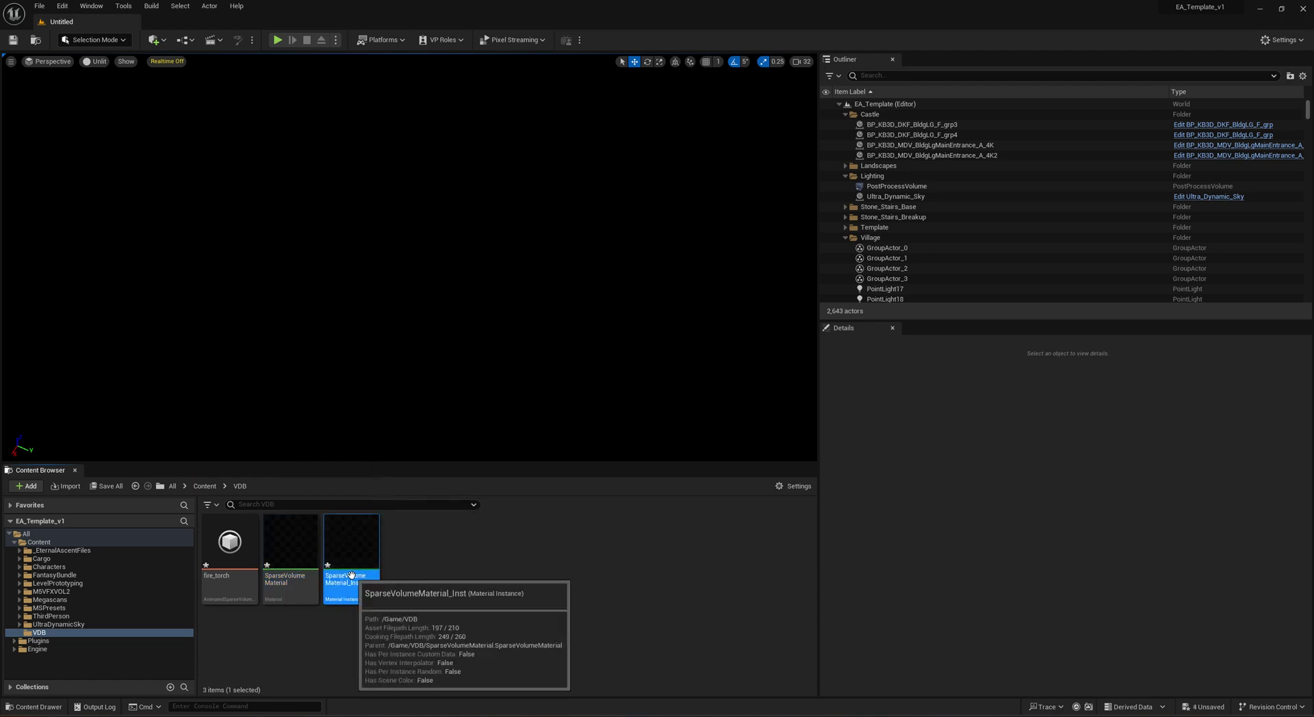
pyautogui.doubleClick(352, 578)
pyautogui.moveTo(721, 81); pyautogui.dragTo(892, 114)
pyautogui.moveTo(230, 547); pyautogui.dragTo(1066, 481)
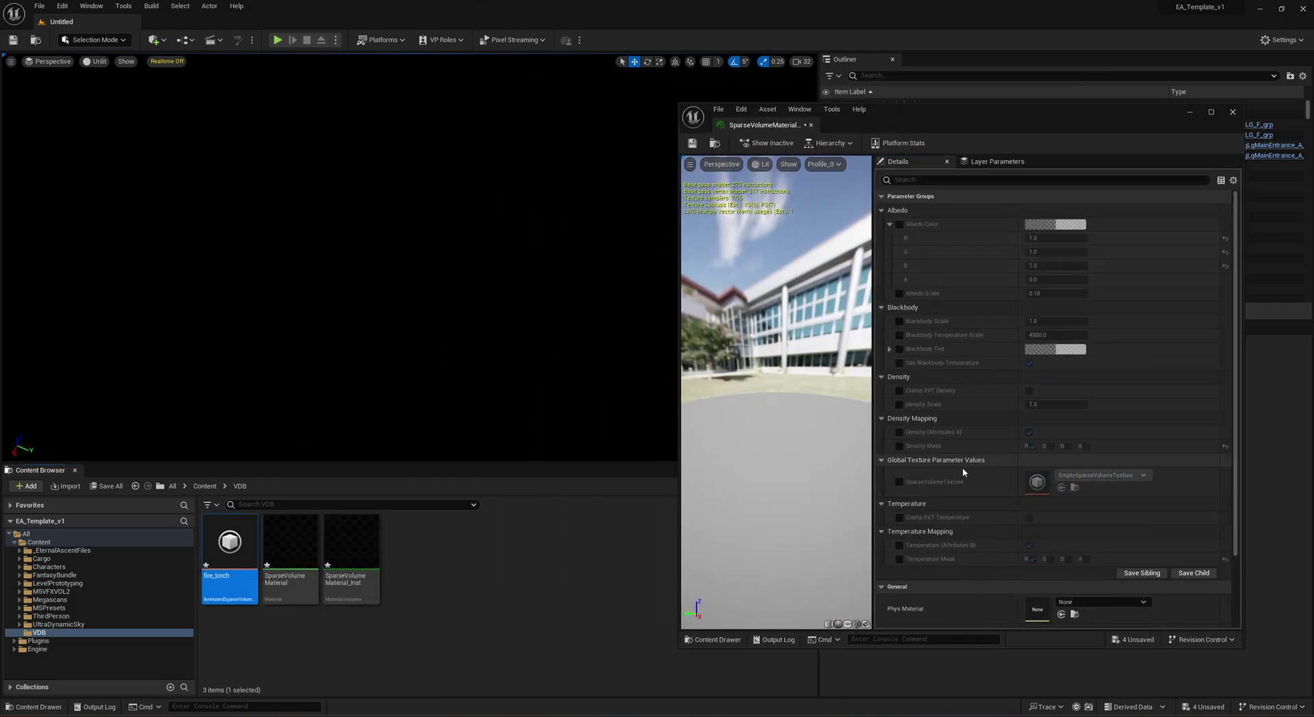
# Step: Assign fire_torch as the sparse volume texture and override albedo, blackbody and temperature scale
pyautogui.moveTo(230, 547); pyautogui.dragTo(1068, 474)
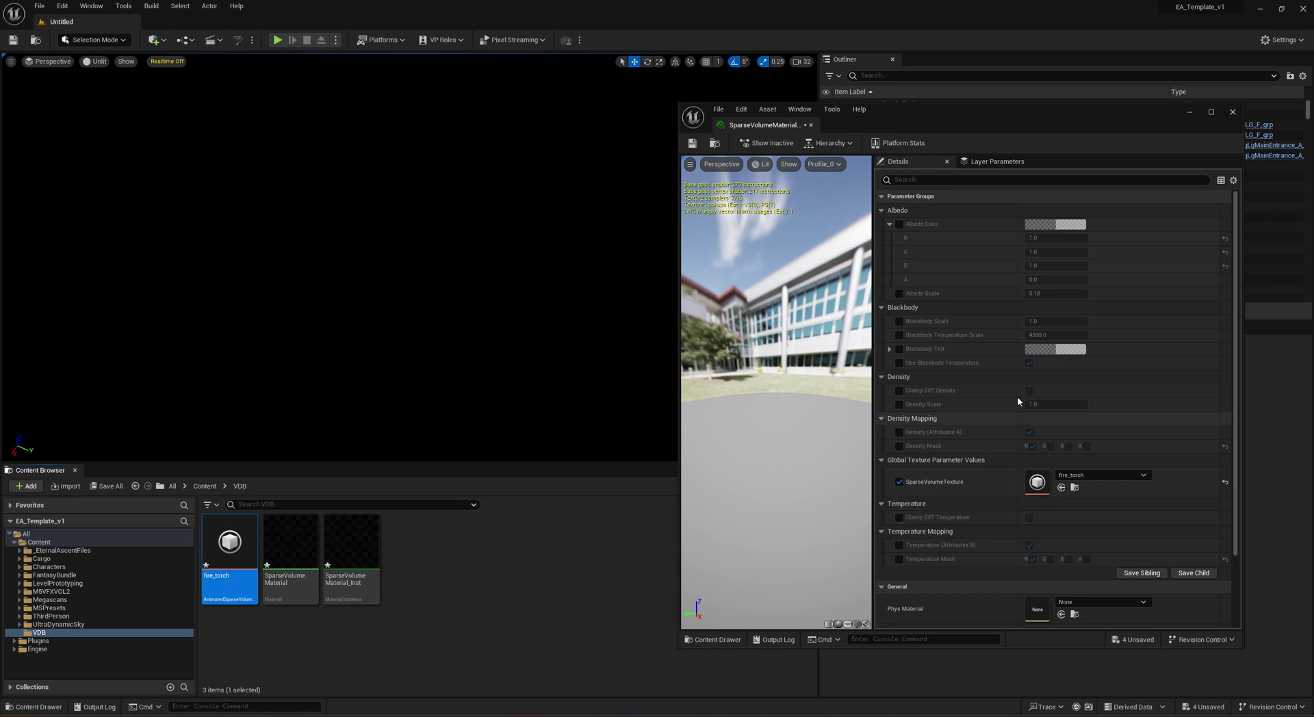
pyautogui.click(899, 224)
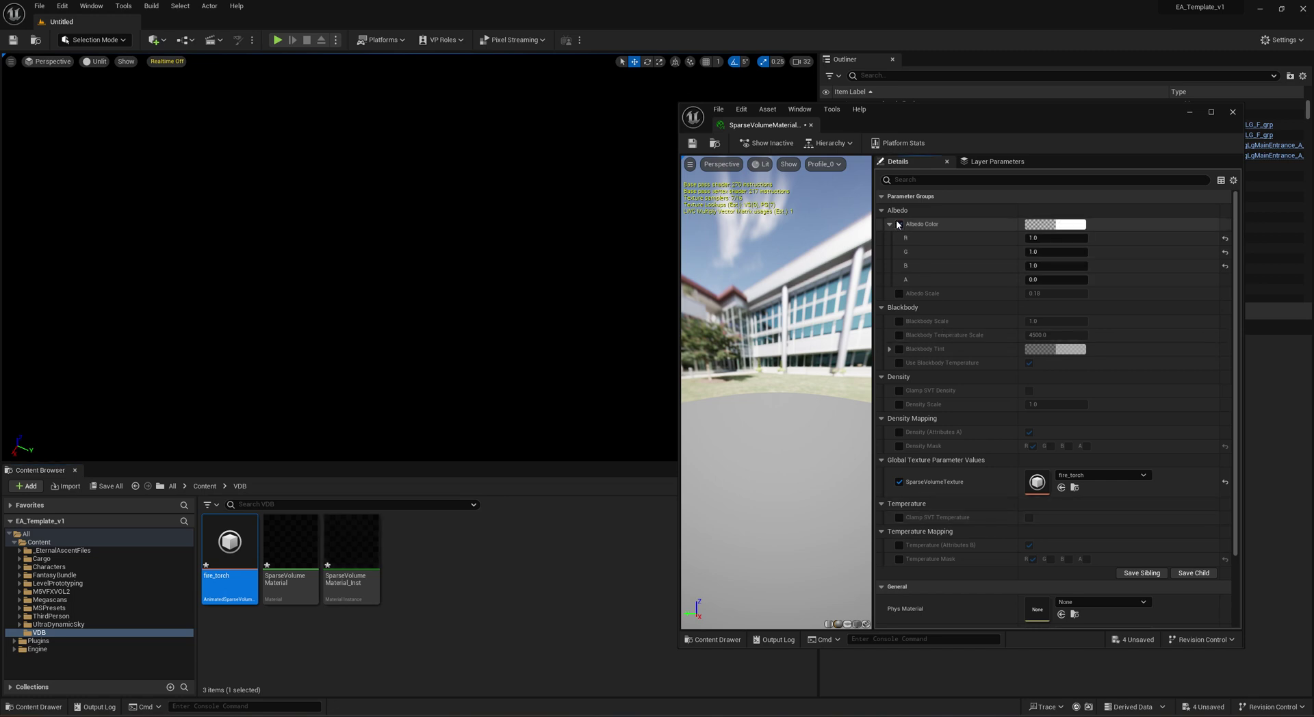
pyautogui.click(899, 321)
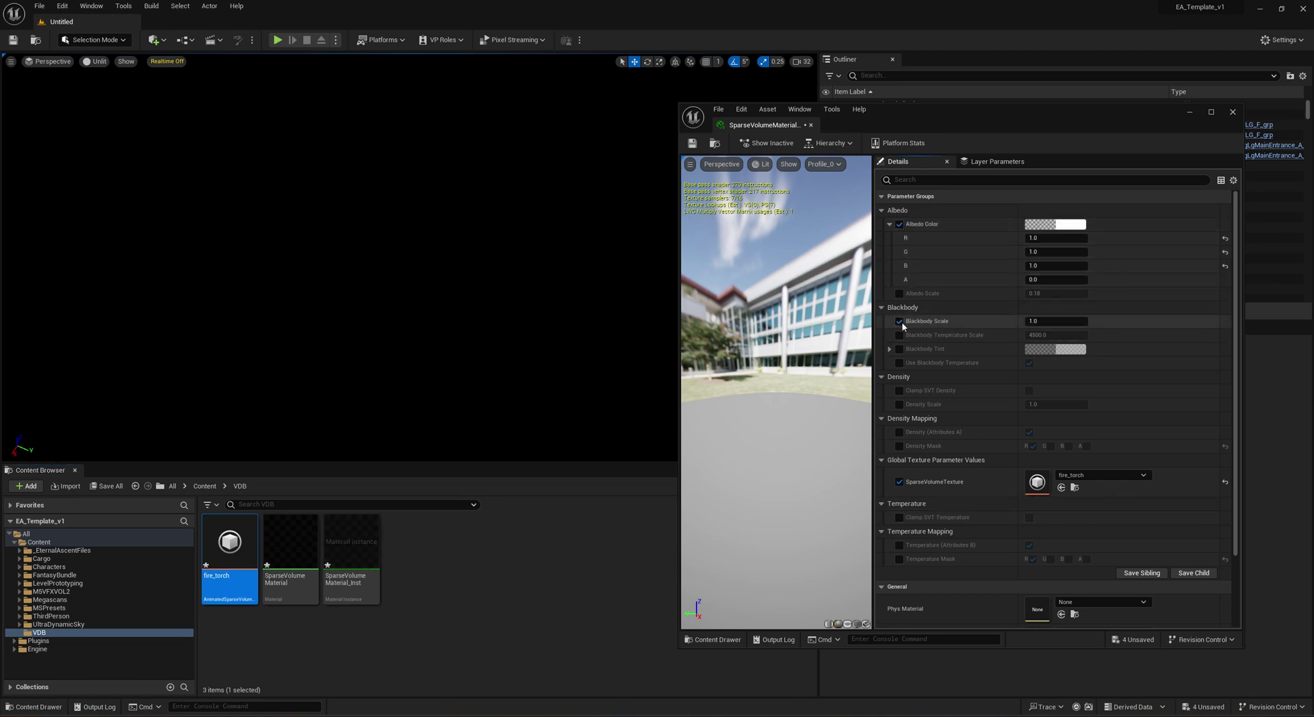
pyautogui.click(899, 335)
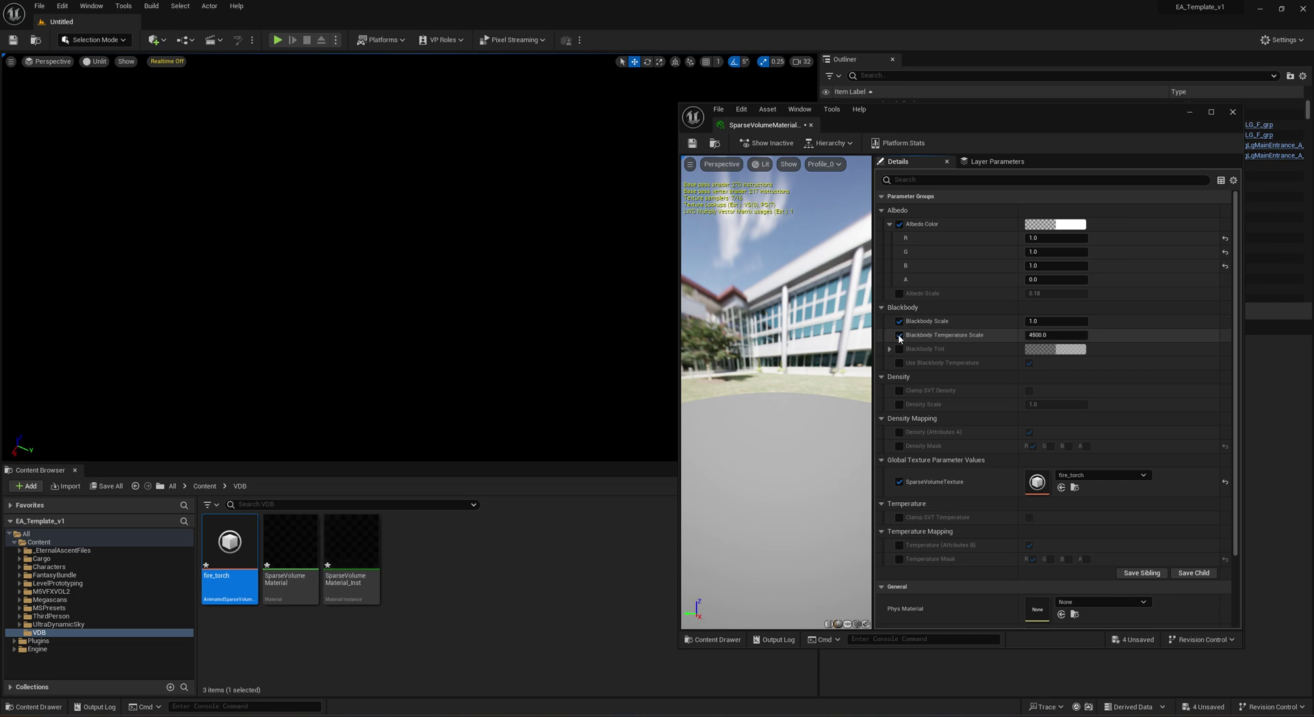
# Step: Enable Clamp SVT Density and override Density Scale, Density (Attributes A) and Density Mask
pyautogui.click(899, 390)
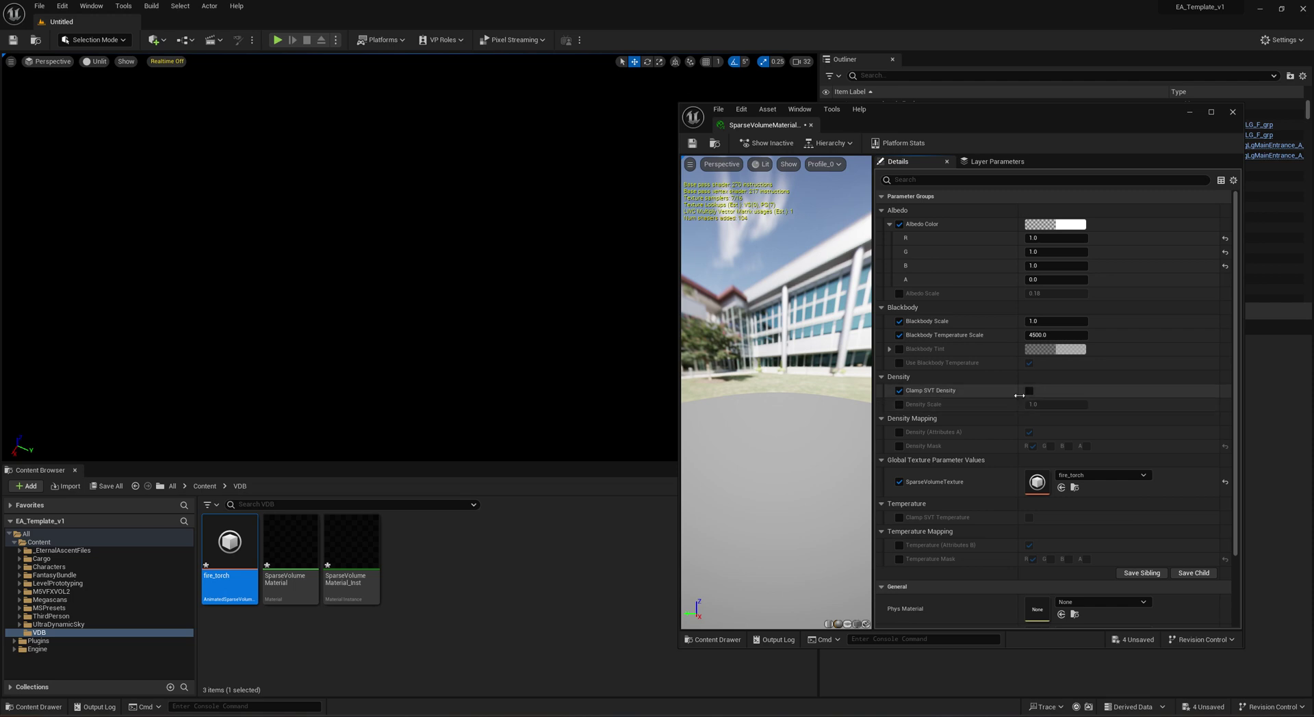
pyautogui.click(1030, 390)
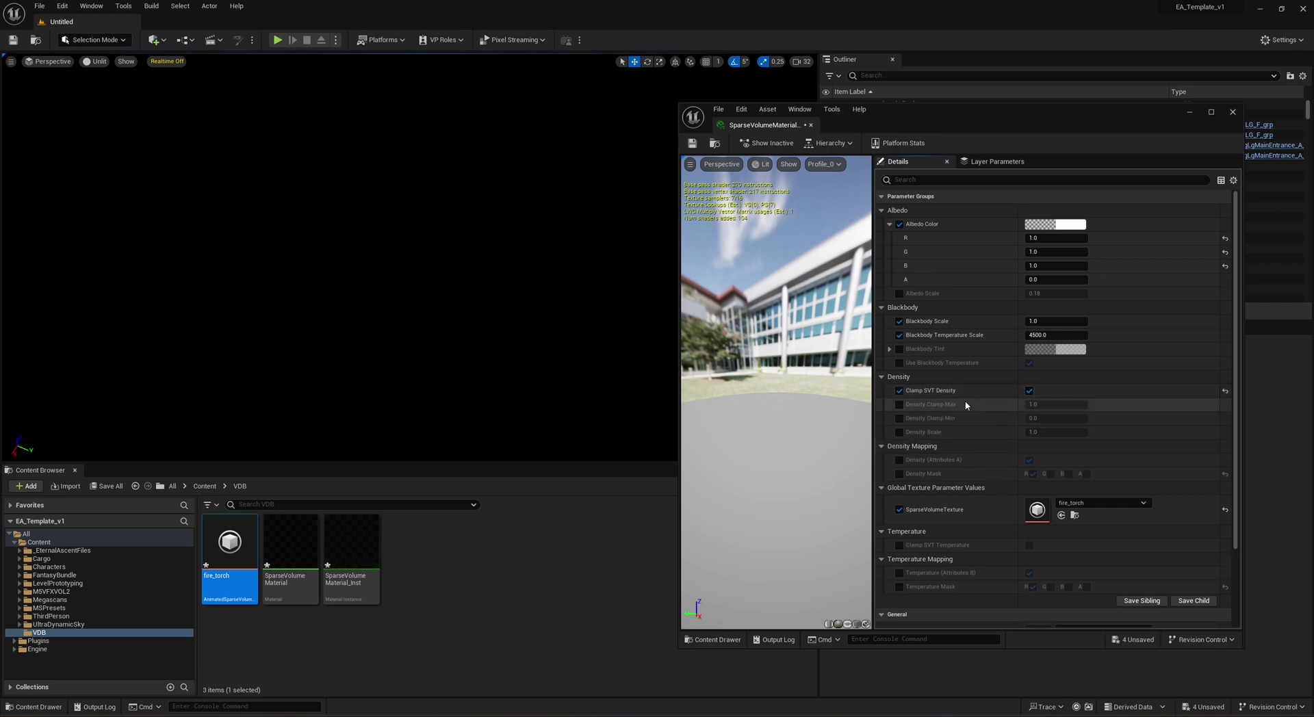
pyautogui.click(899, 432)
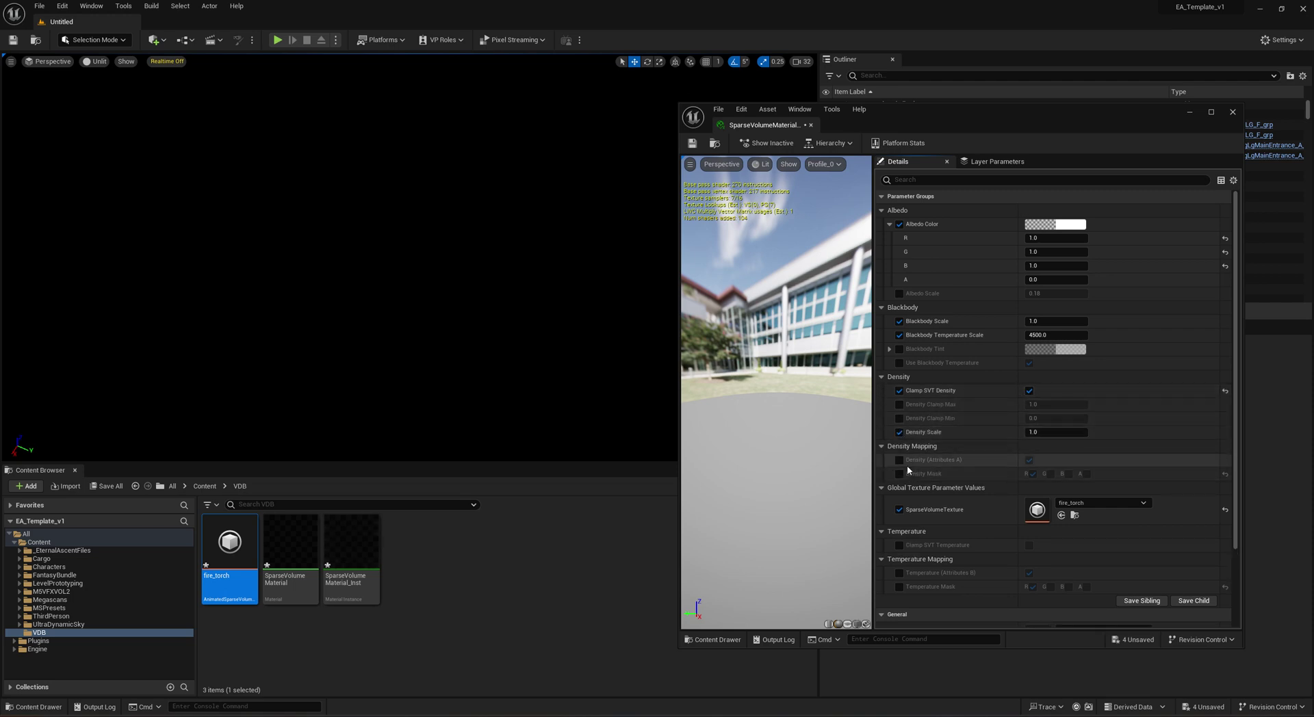
pyautogui.click(900, 459)
pyautogui.click(899, 474)
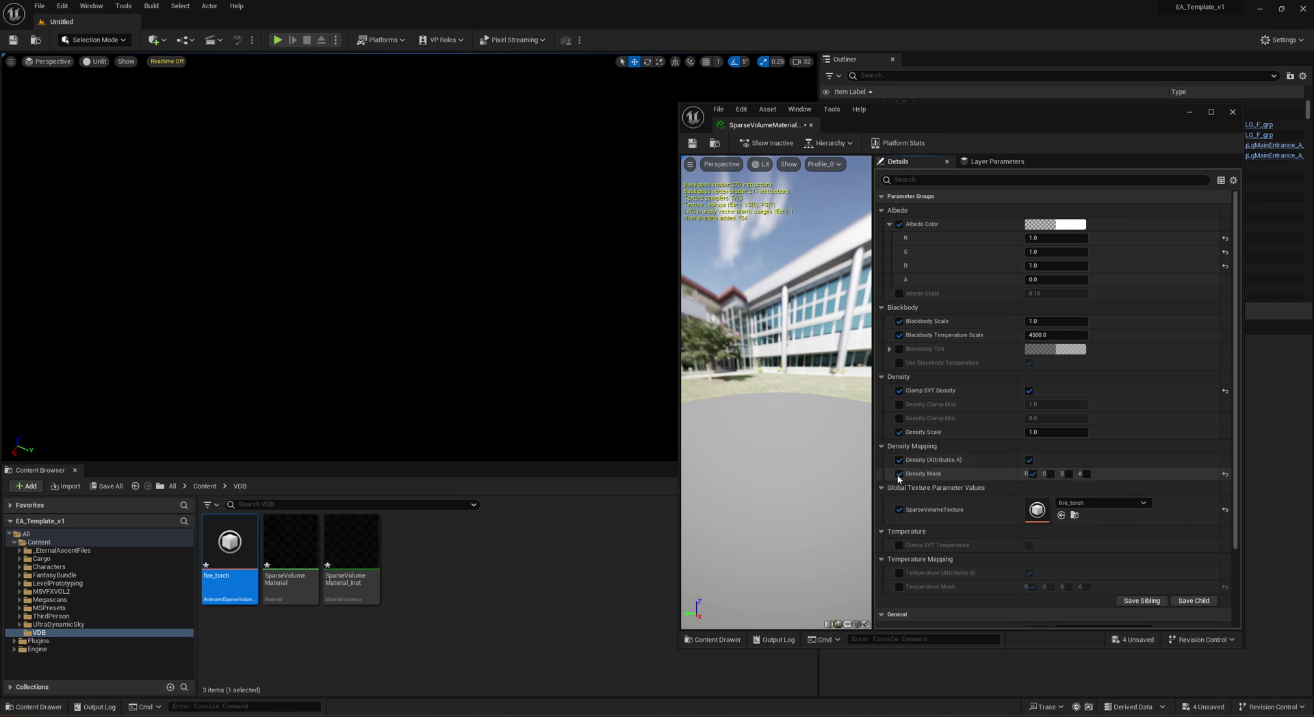
# Step: Enable Clamp SVT Temperature with a Temperature Clamp Max of 0.55
pyautogui.click(899, 545)
pyautogui.click(1028, 546)
pyautogui.scroll(-2, 1031, 540)
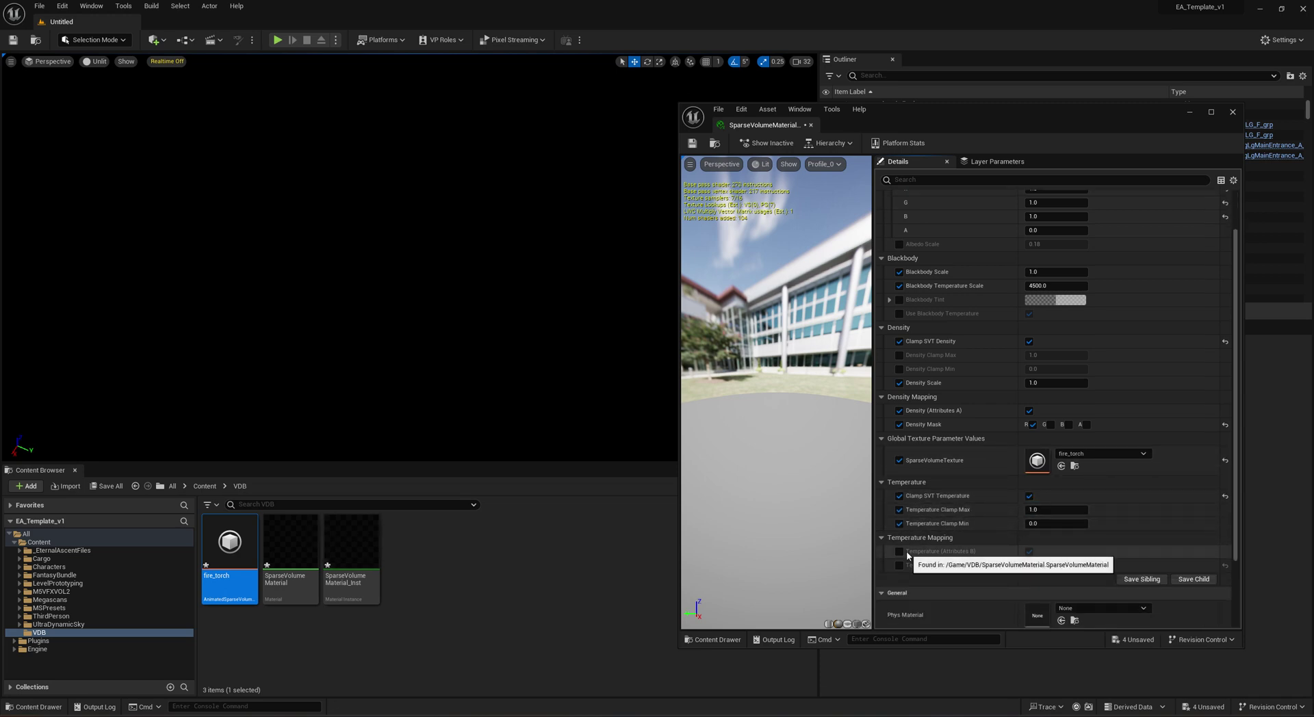
pyautogui.click(1058, 511)
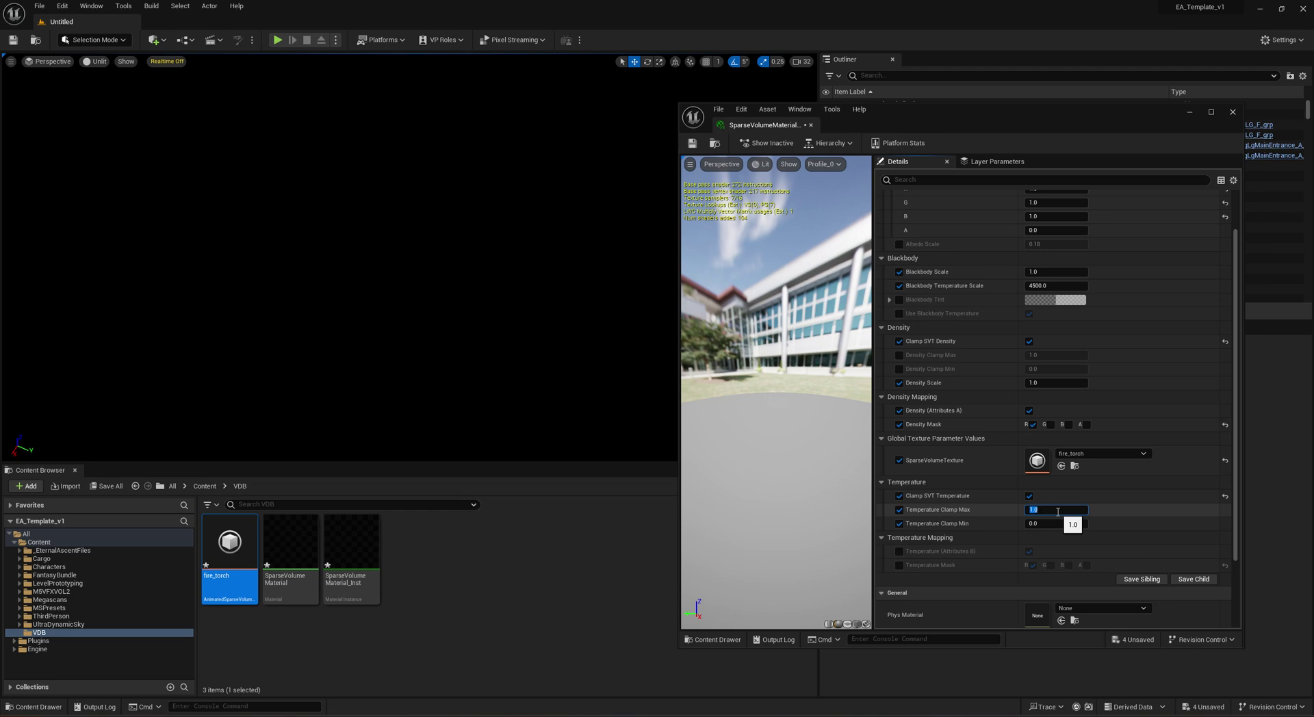
pyautogui.write('.55')
pyautogui.press('Return')
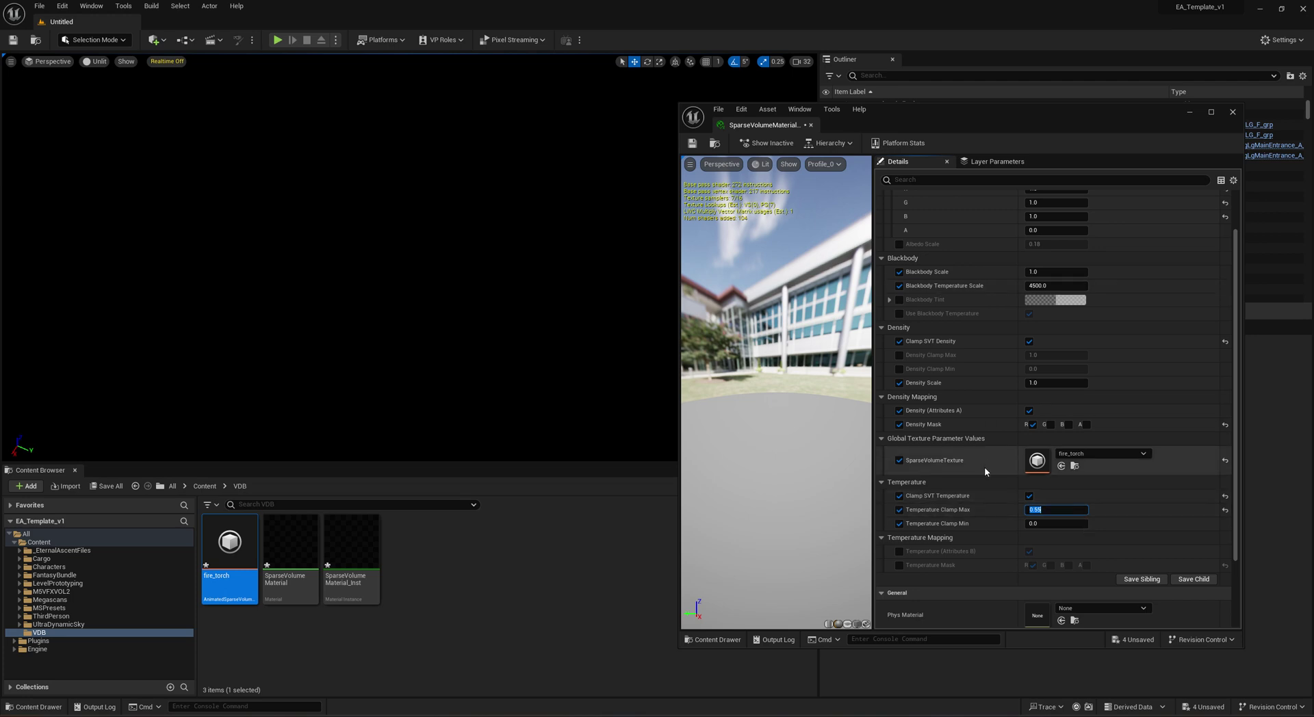
# Step: Save and close the SparseVolumeMaterial_Inst editor
pyautogui.click(692, 143)
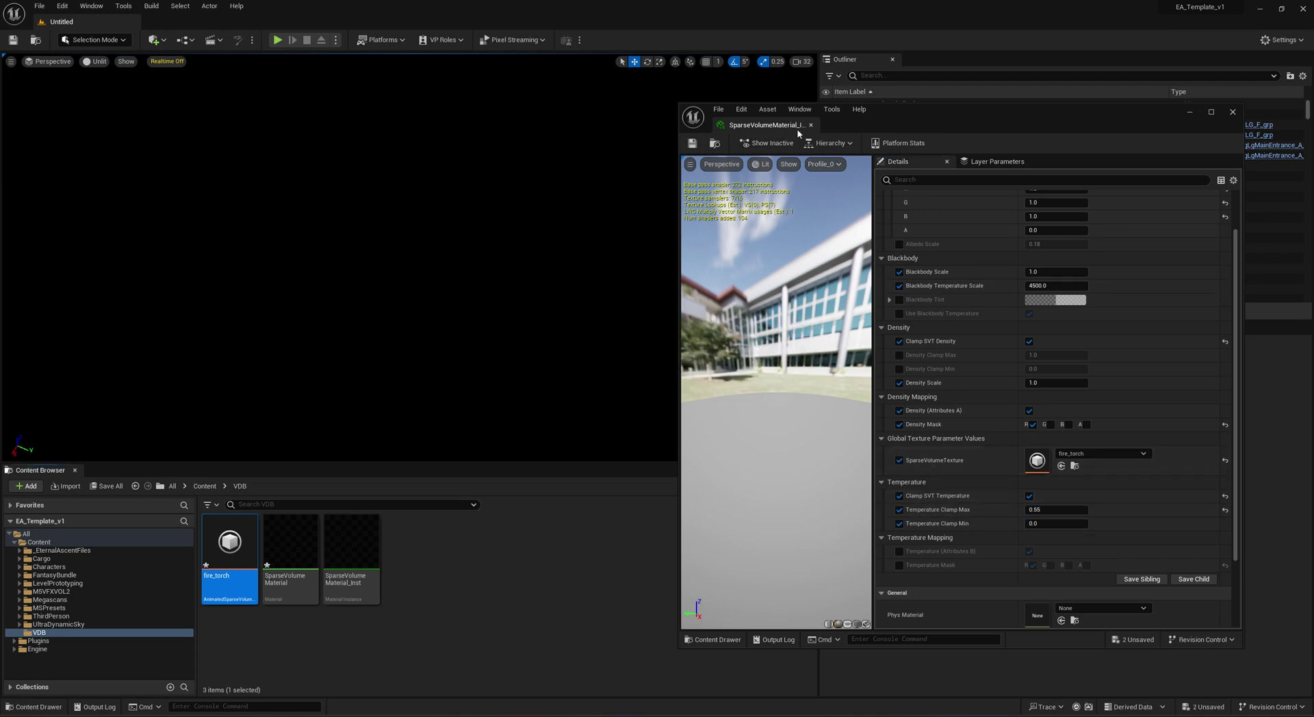
pyautogui.click(813, 126)
pyautogui.click(438, 587)
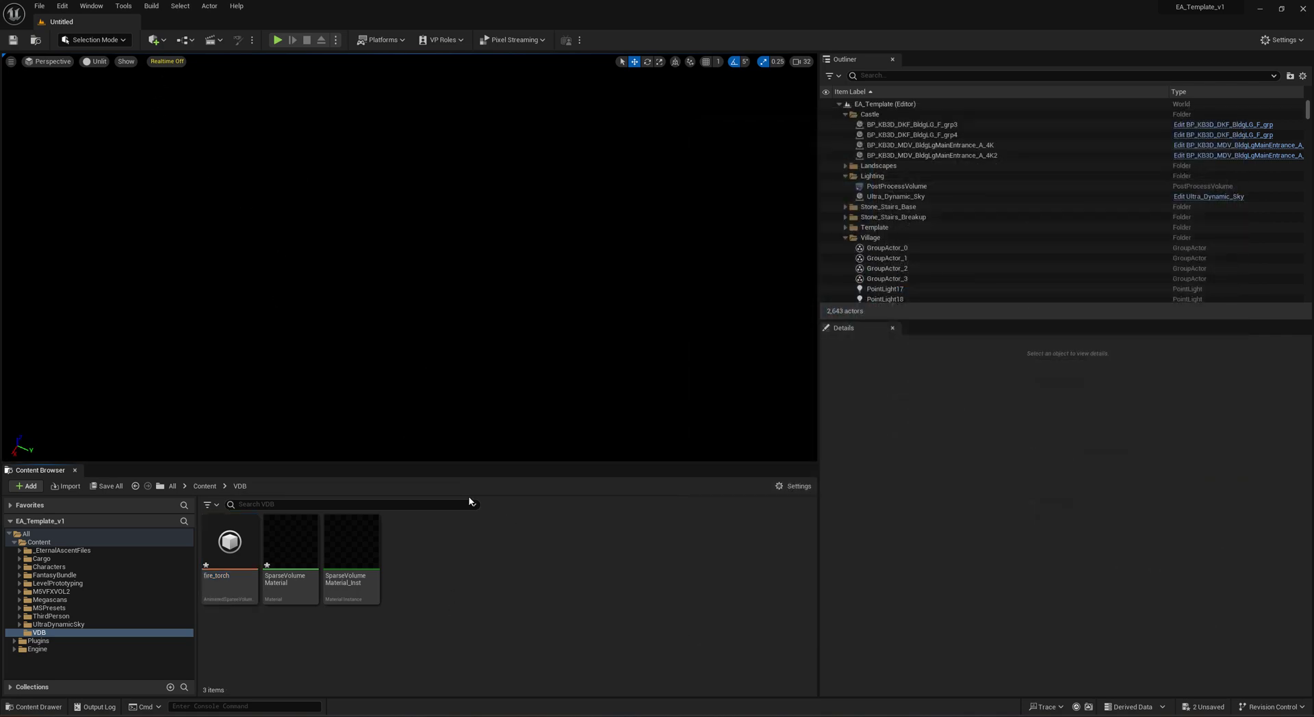
# Step: Search the Quick Add menu for 'heter' and place a Heterogeneous Volume in the level
pyautogui.click(156, 42)
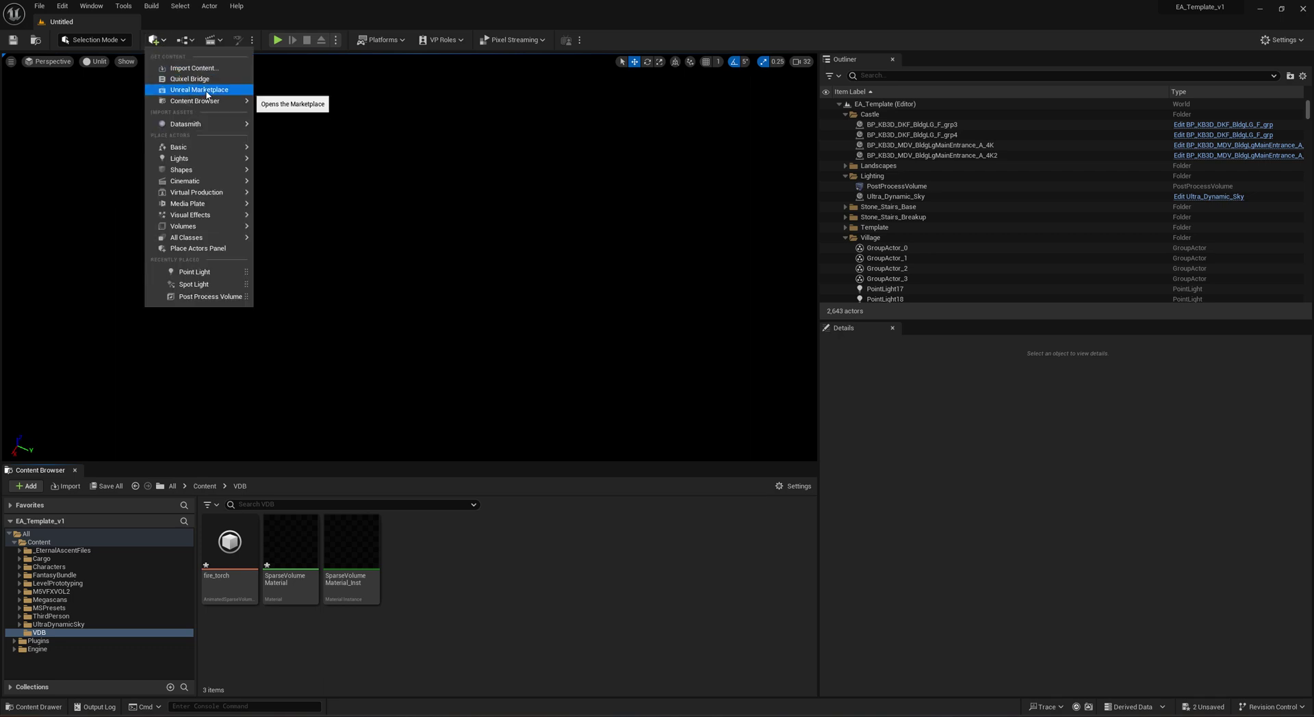
pyautogui.write('heter')
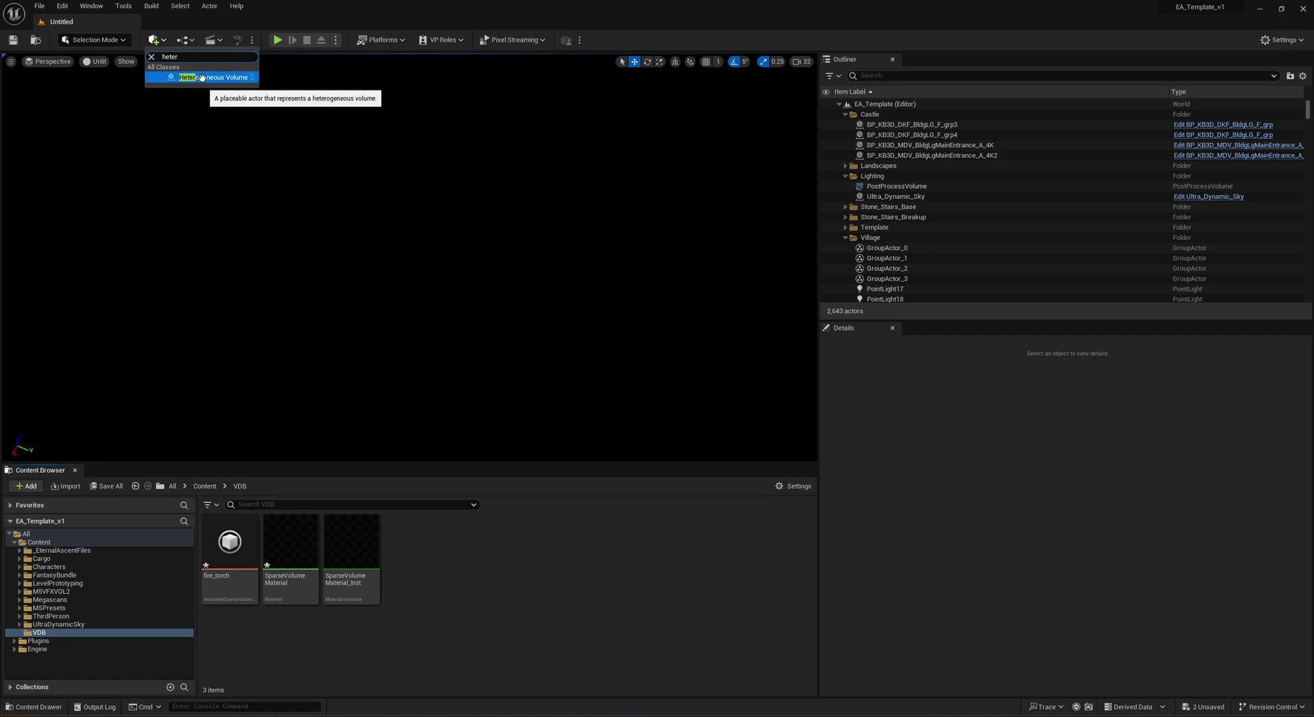
pyautogui.moveTo(207, 78); pyautogui.dragTo(417, 319)
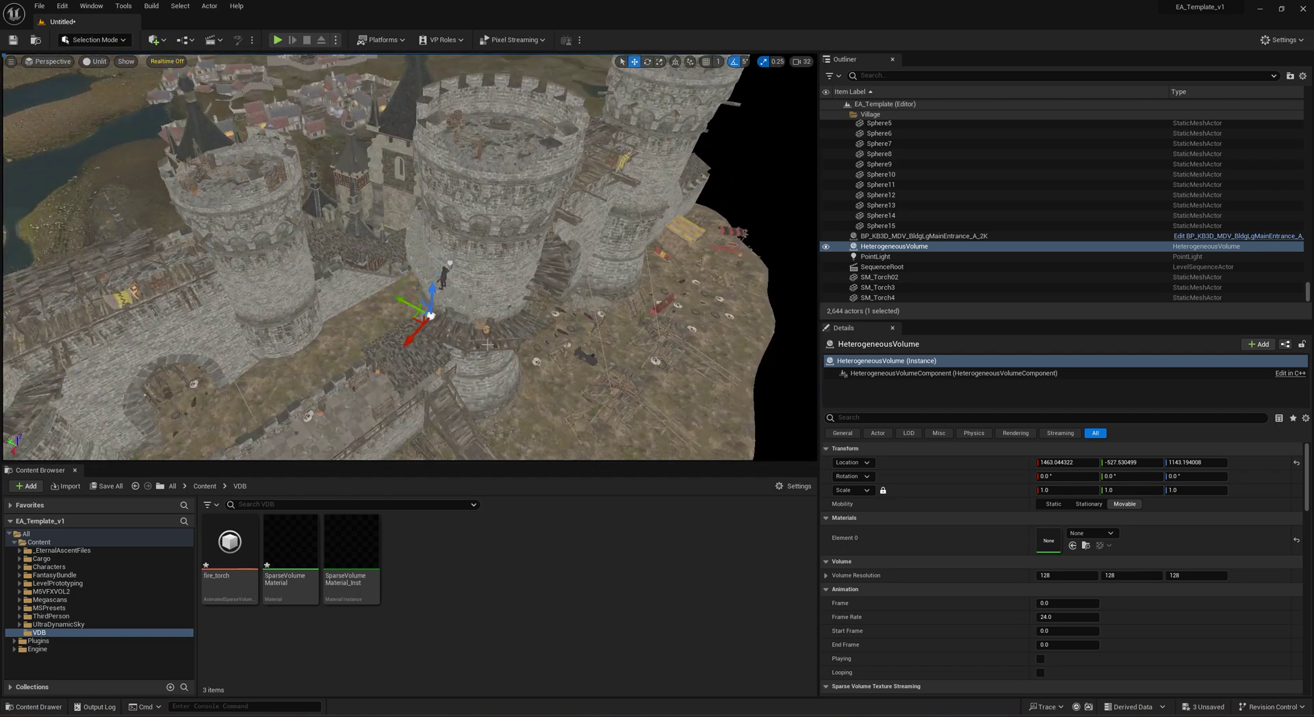
# Step: Move the Heterogeneous Volume onto the tower wall beside the torch
pyautogui.moveTo(424, 302); pyautogui.dragTo(453, 294)
pyautogui.moveTo(453, 294); pyautogui.dragTo(541, 328, button='right')
pyautogui.moveTo(541, 328); pyautogui.dragTo(640, 270)
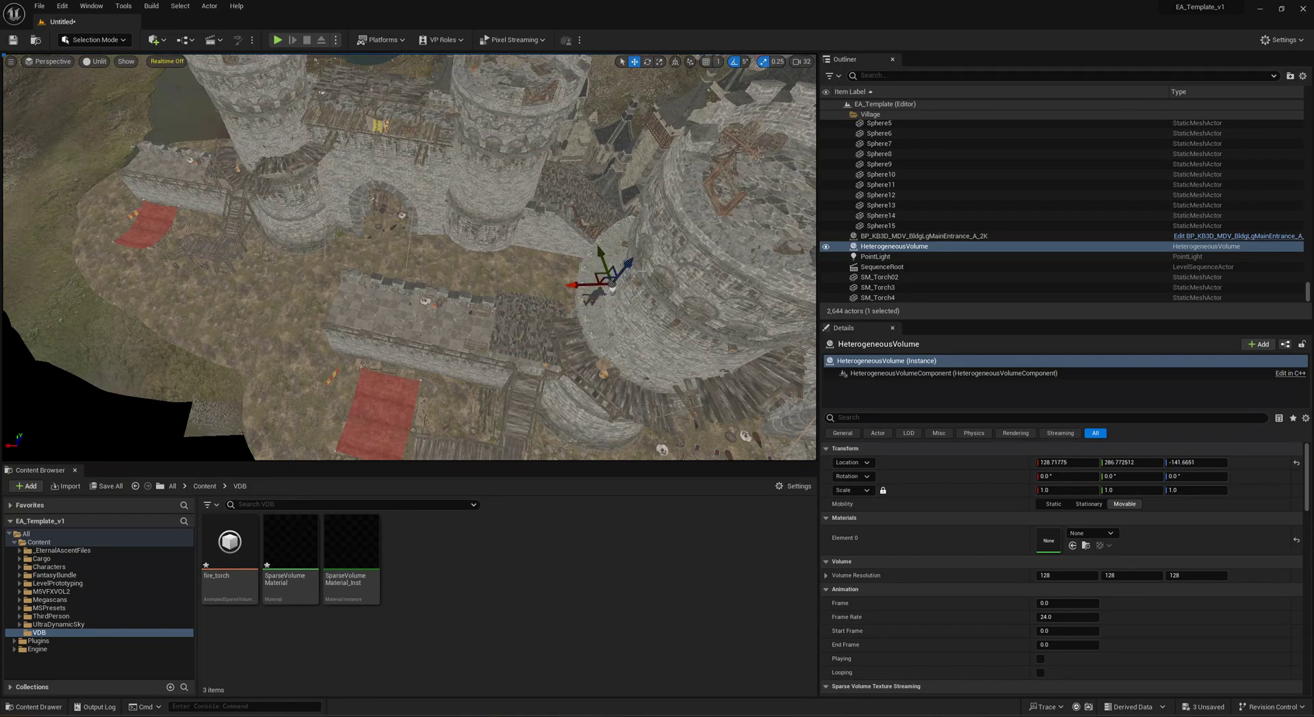
pyautogui.press('f')
pyautogui.scroll(-8, 509, 295)
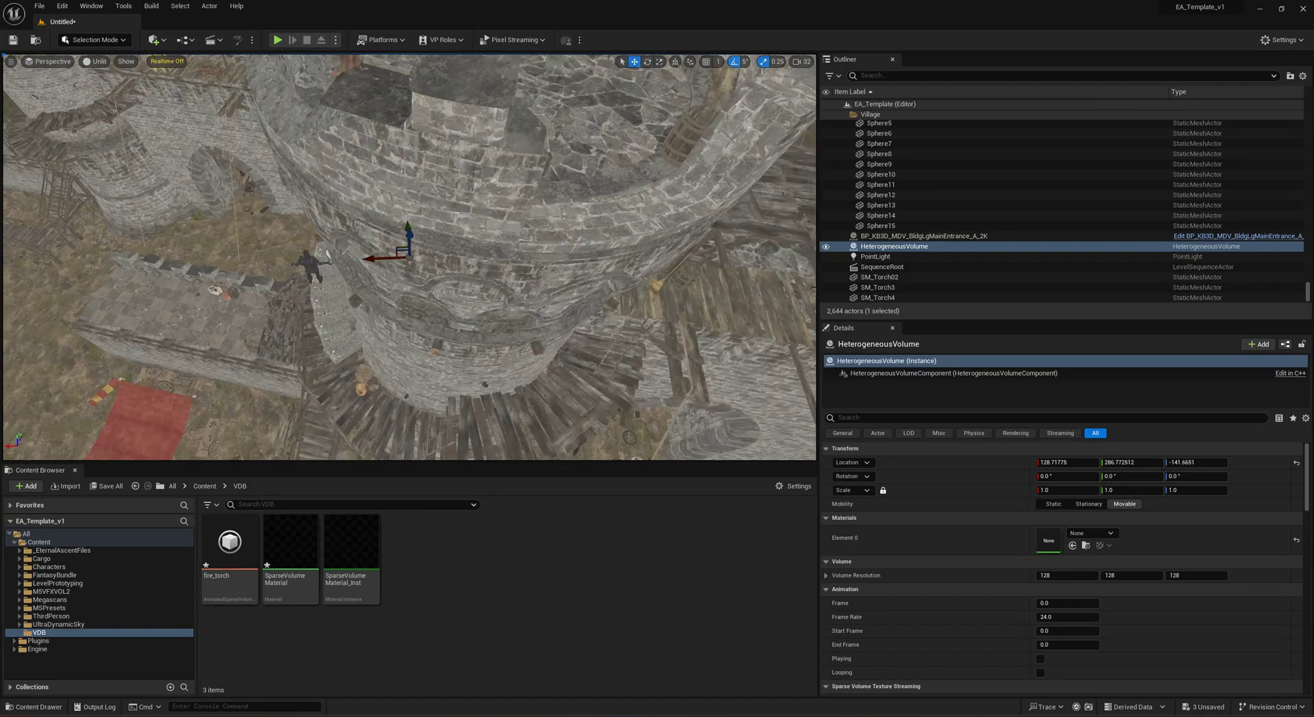
pyautogui.moveTo(396, 266); pyautogui.dragTo(510, 231)
pyautogui.press('f')
# Step: Assign SparseVolumeMaterial_Inst to the volume's Element 0 material slot
pyautogui.moveTo(411, 260); pyautogui.dragTo(465, 255, button='right')
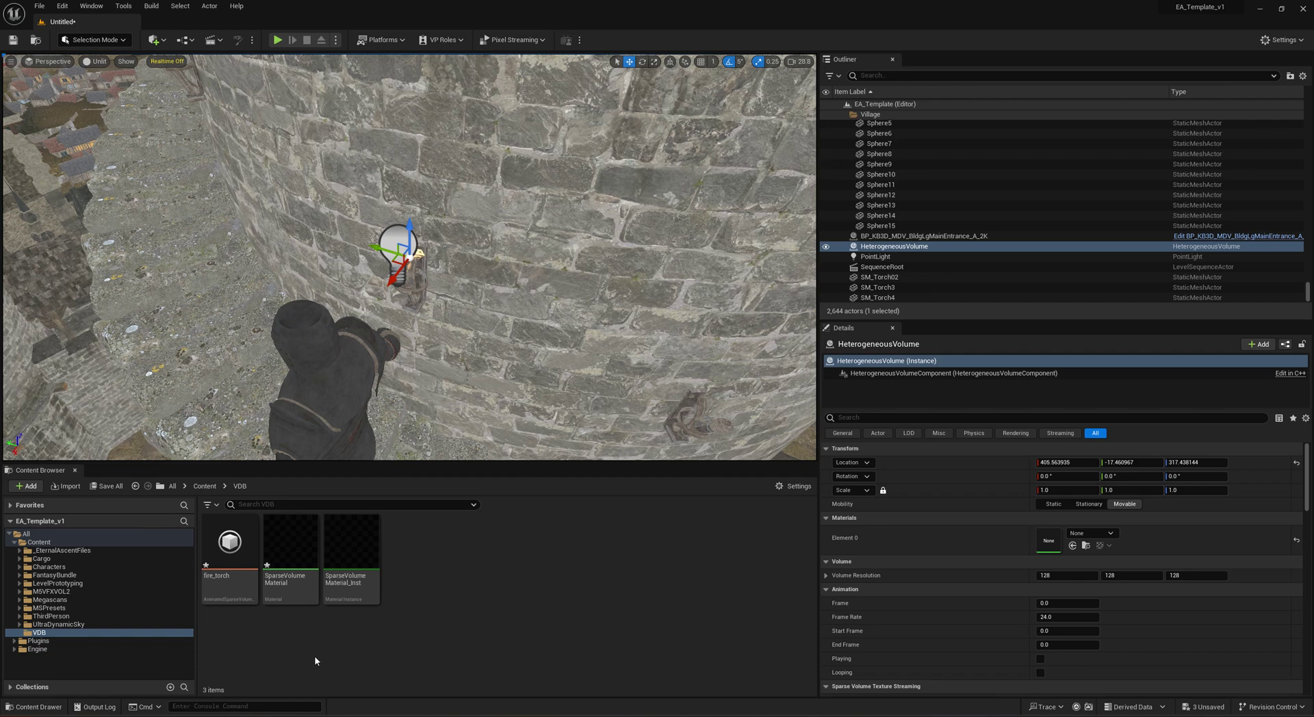
pyautogui.click(350, 551)
pyautogui.moveTo(350, 551); pyautogui.dragTo(1071, 534)
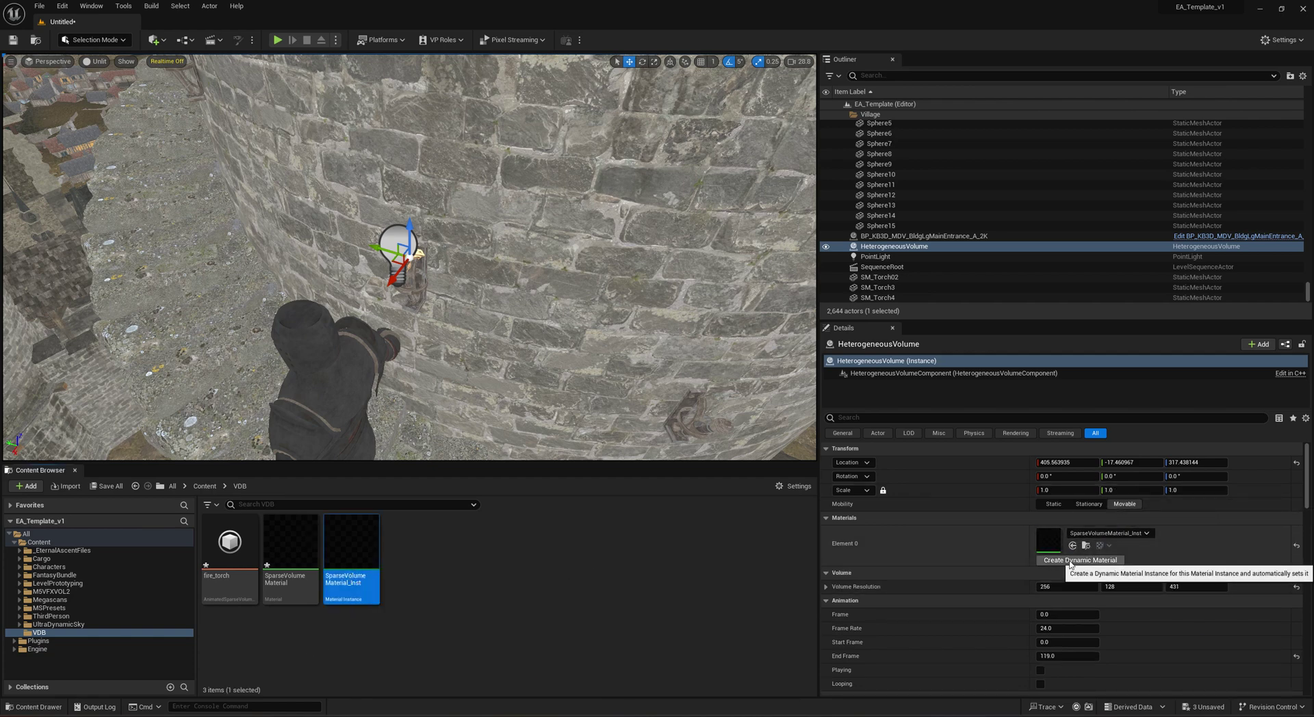
# Step: Enable Playing and Looping in the volume's Animation settings
pyautogui.scroll(-3, 976, 618)
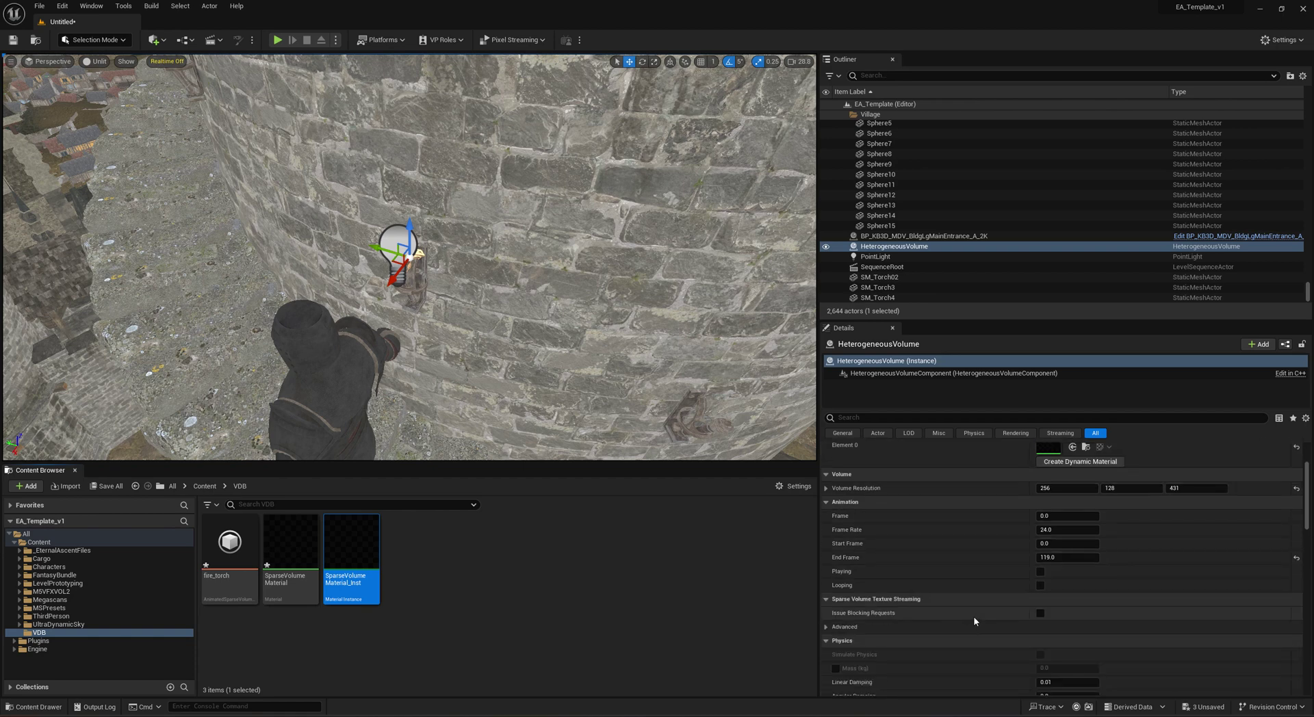
pyautogui.click(1040, 571)
pyautogui.click(1040, 585)
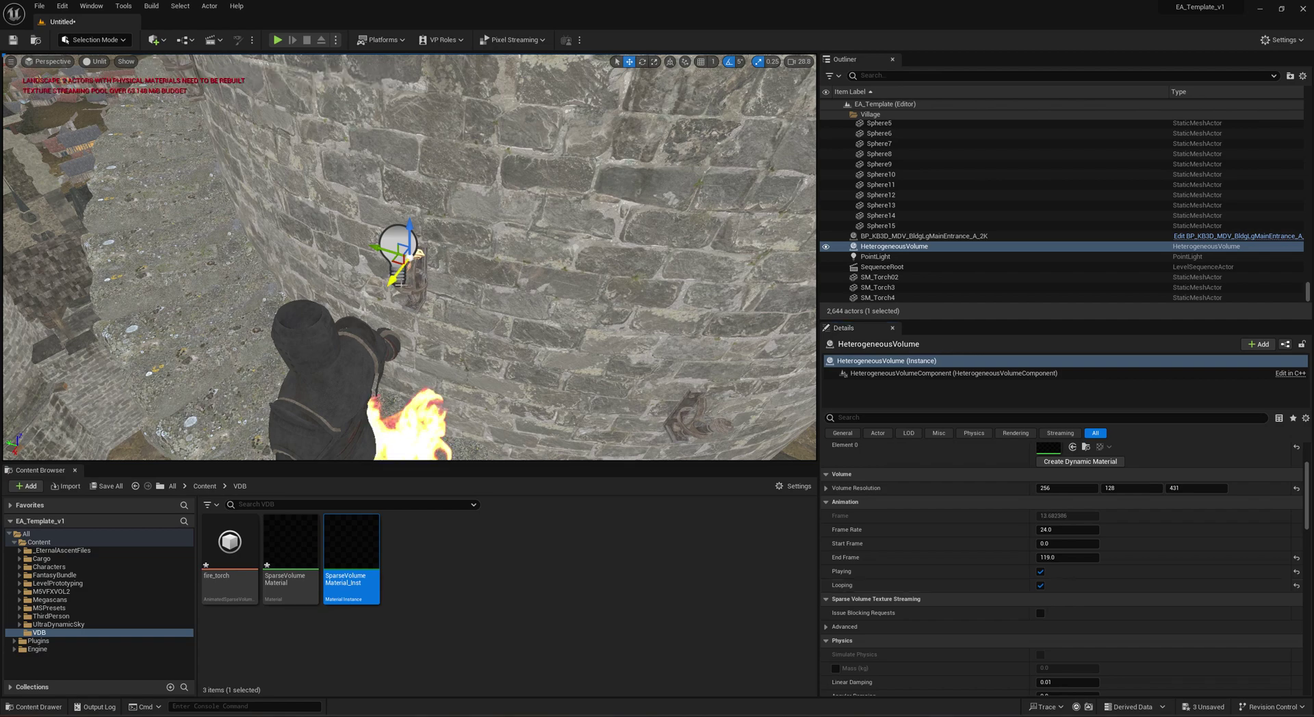
# Step: Switch the viewport to Lit mode for a close-up of the burning wall torch
pyautogui.scroll(-5, 409, 256)
pyautogui.keyDown('alt'); pyautogui.moveTo(404, 223); pyautogui.dragTo(408, 85); pyautogui.keyUp('alt')
pyautogui.scroll(-10, 442, 171)
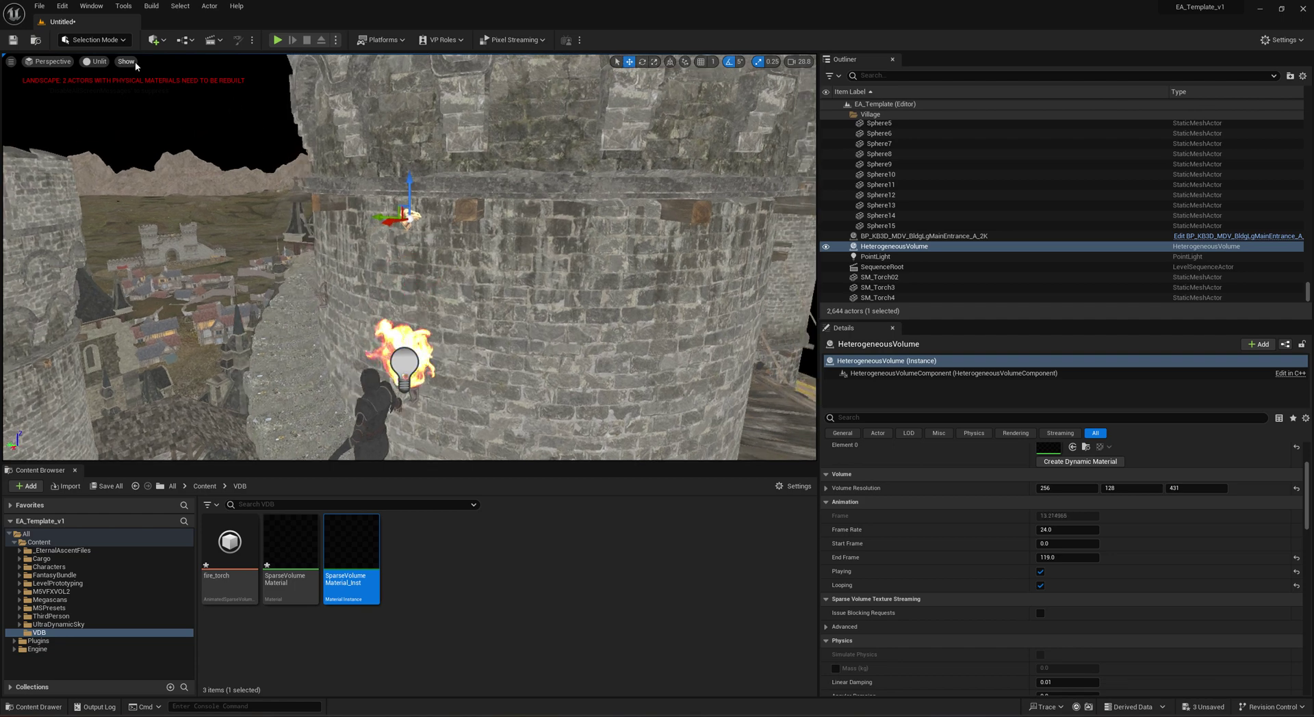
pyautogui.click(94, 61)
pyautogui.click(107, 90)
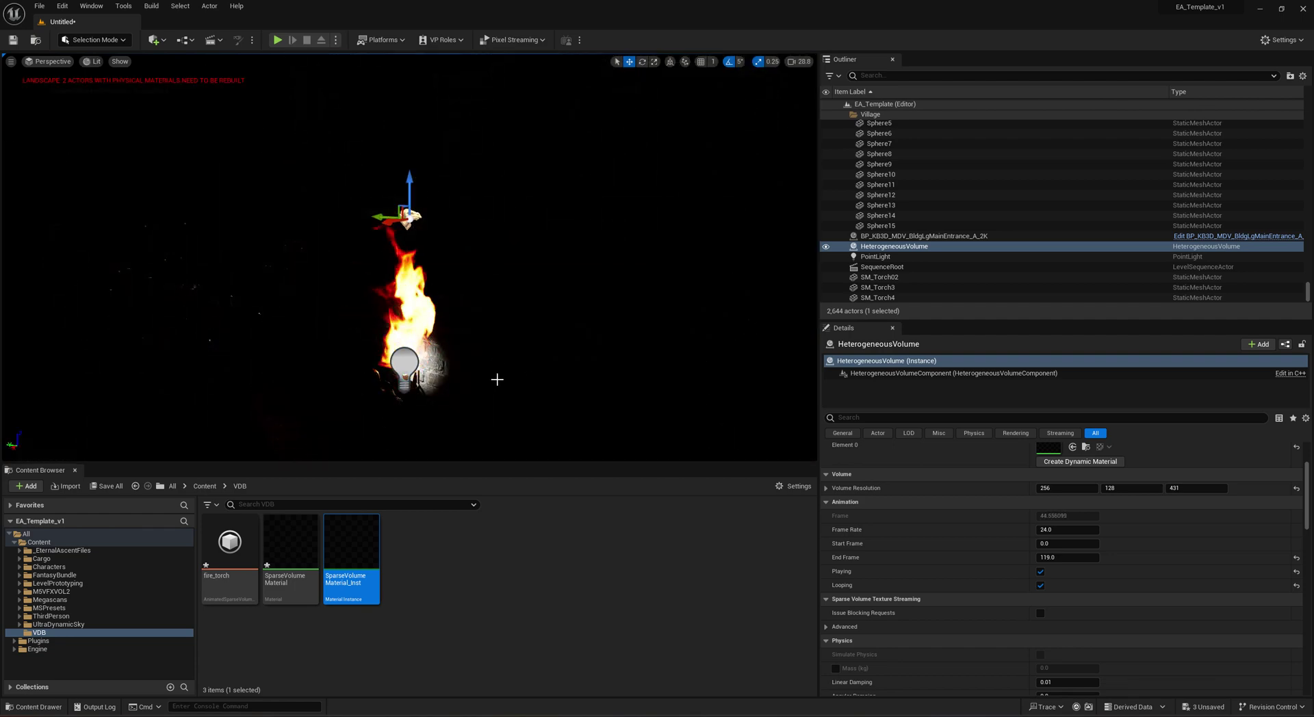